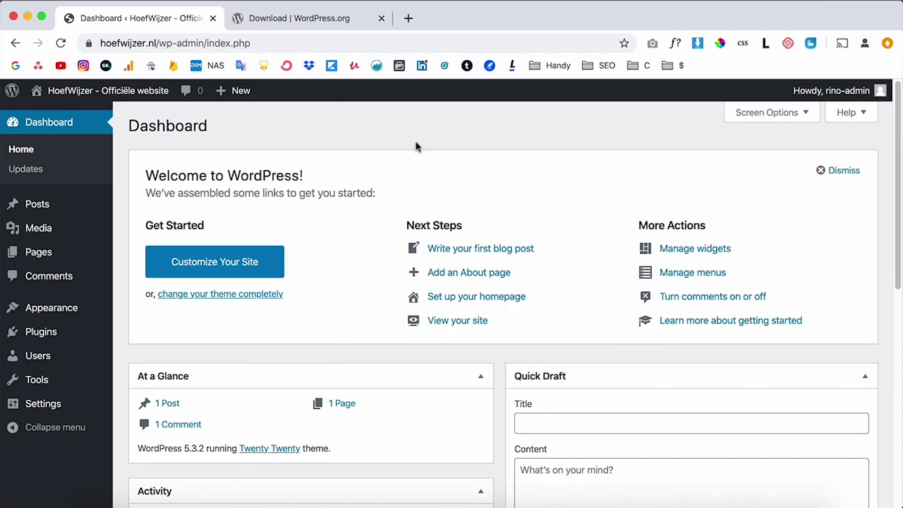
Check the WordPress.org download tab, then dismiss the Welcome panel on the HoefWijzer dashboard.
left_click(332, 17)
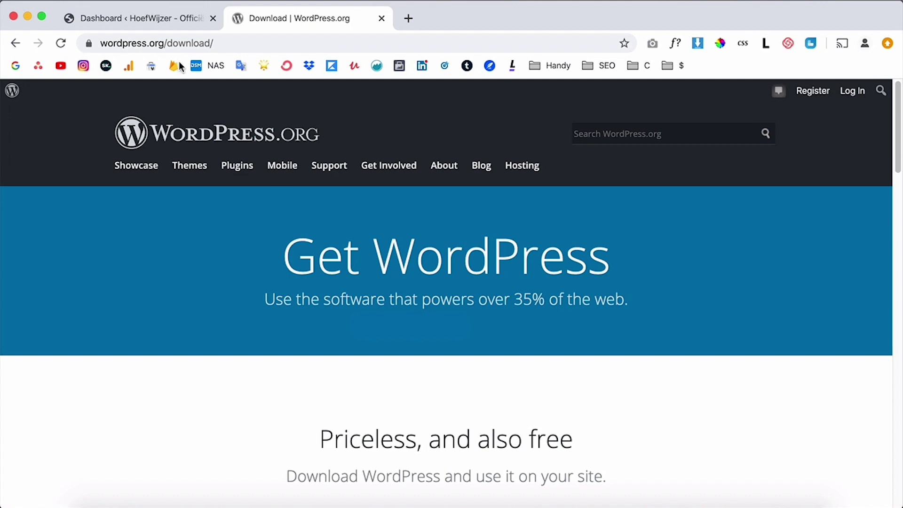
left_click(175, 24)
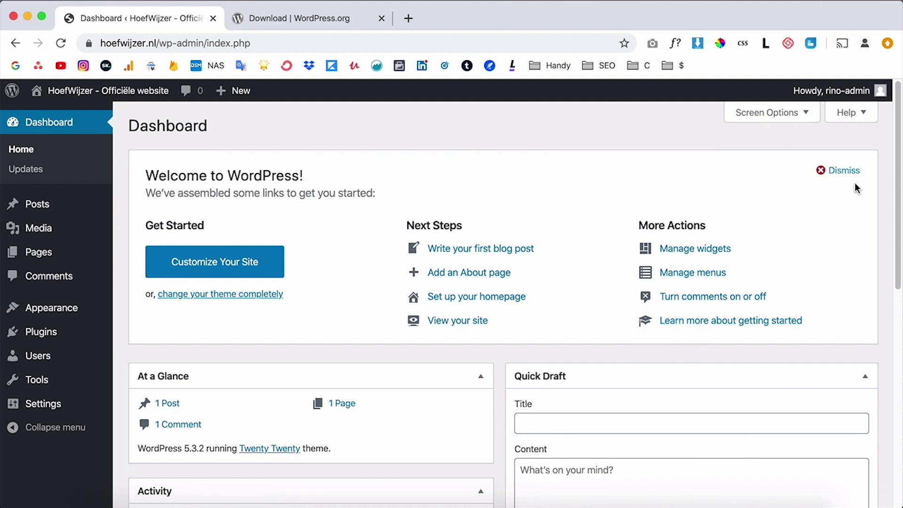
left_click(833, 171)
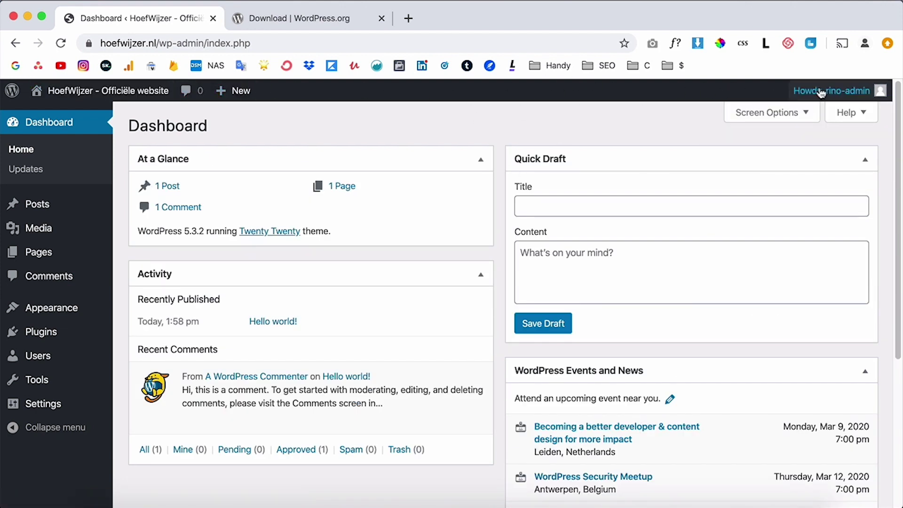
mouse_move(830, 92)
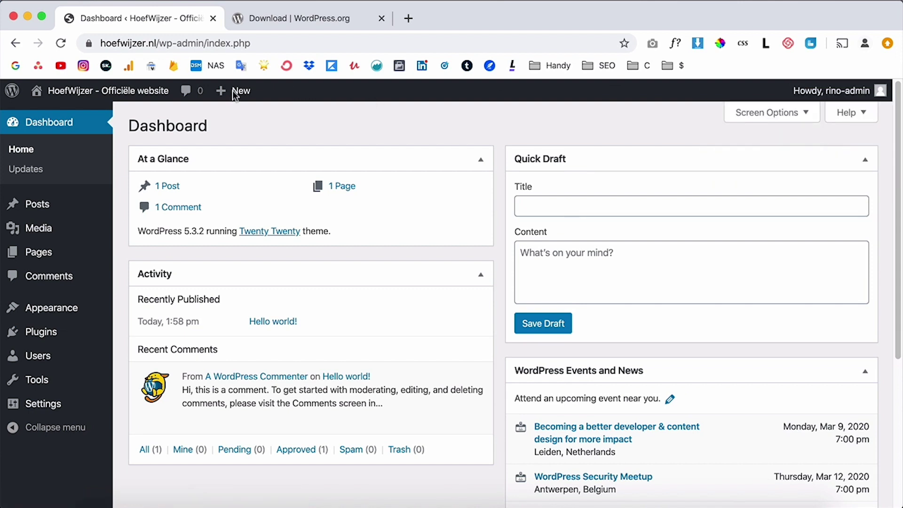
mouse_move(75, 92)
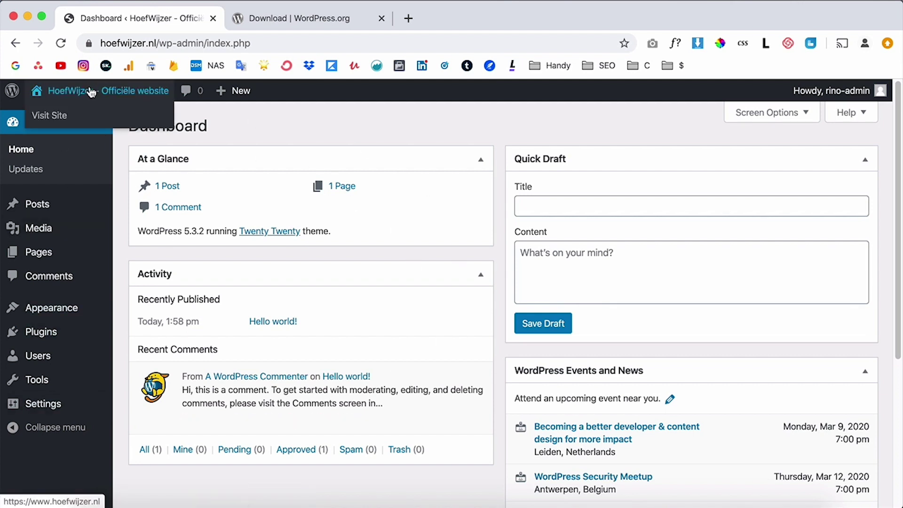
Preview the live HoefWijzer site, then go back to the admin dashboard.
left_click(59, 120)
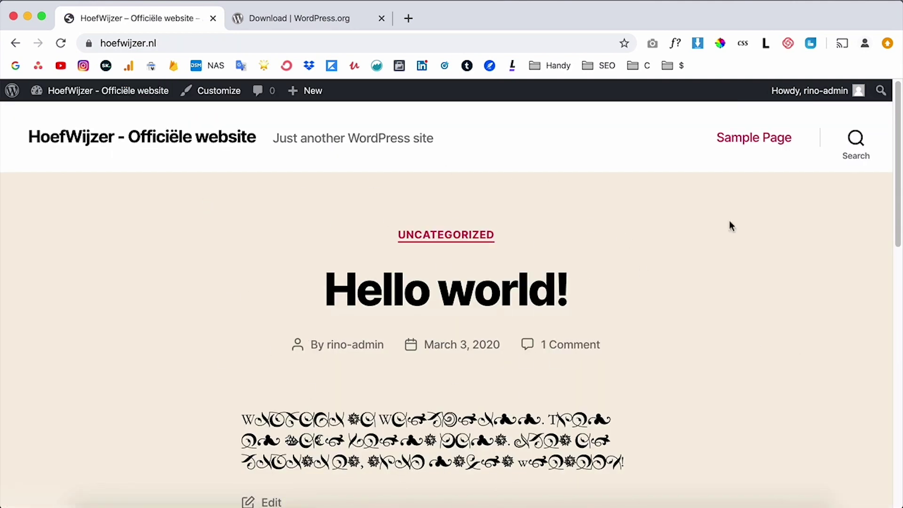
scroll(794, 329, "down", 10)
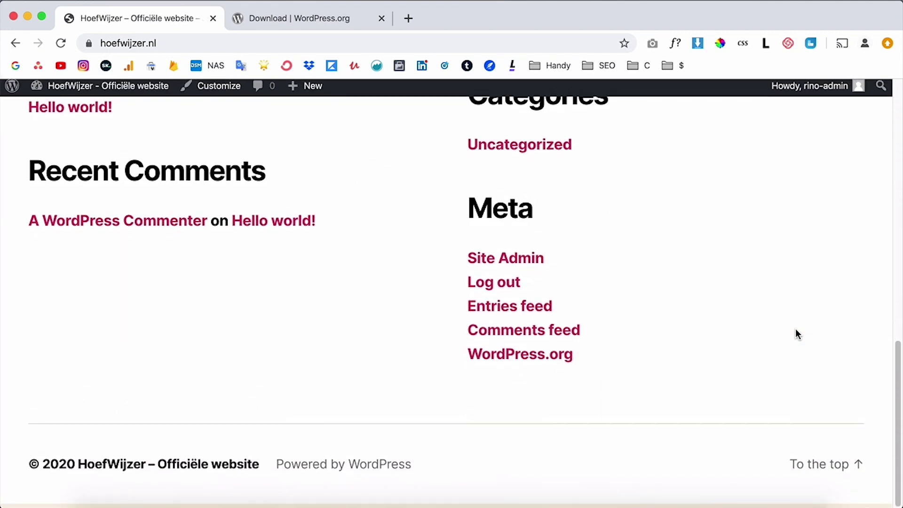
scroll(794, 328, "up", 15)
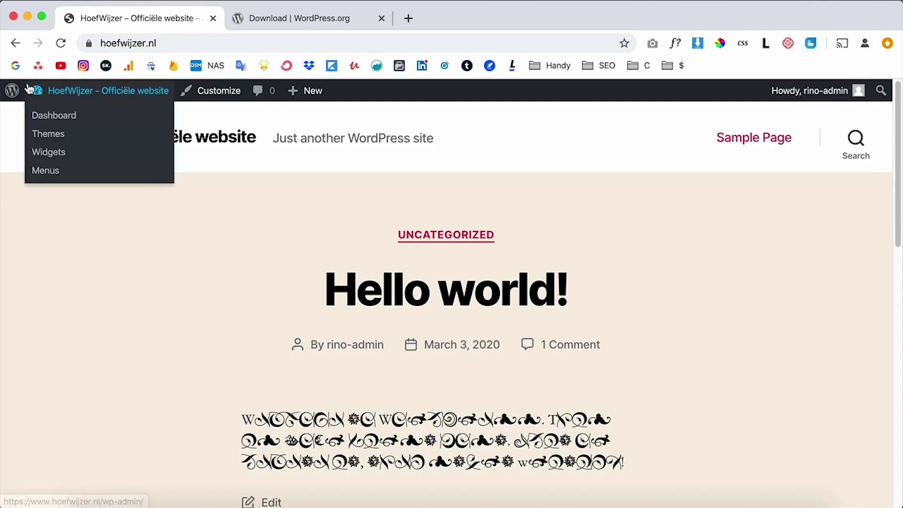
left_click(16, 42)
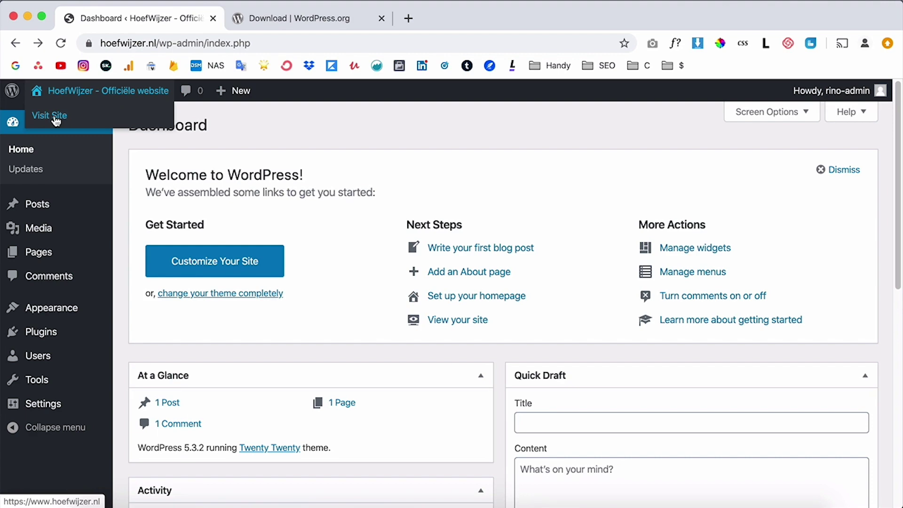
Open hoefwijzer.nl in a new tab, reload it, and return to the Dashboard tab.
left_click(56, 119, "super")
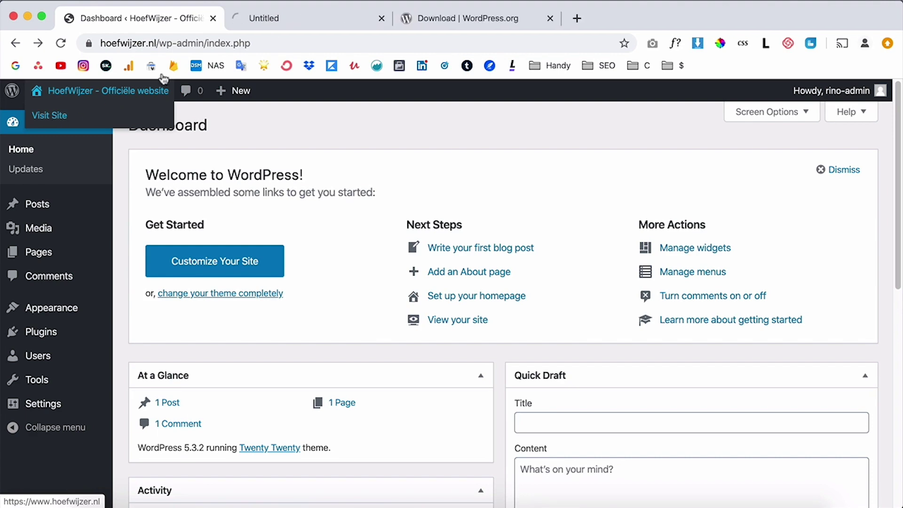
left_click(289, 18)
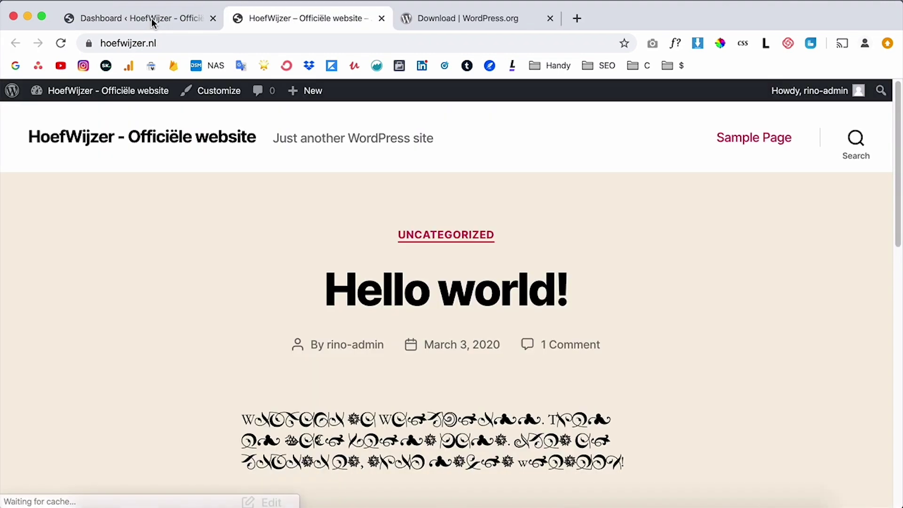
left_click(153, 21)
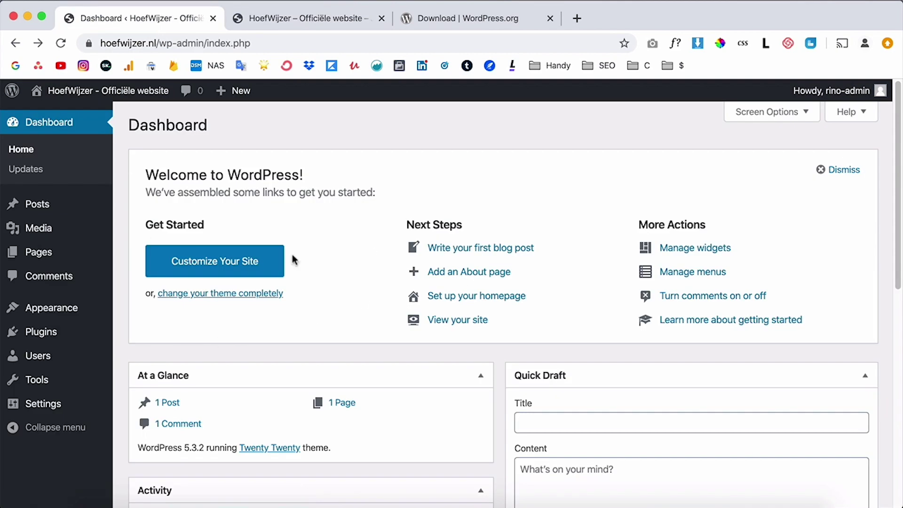
left_click(306, 17)
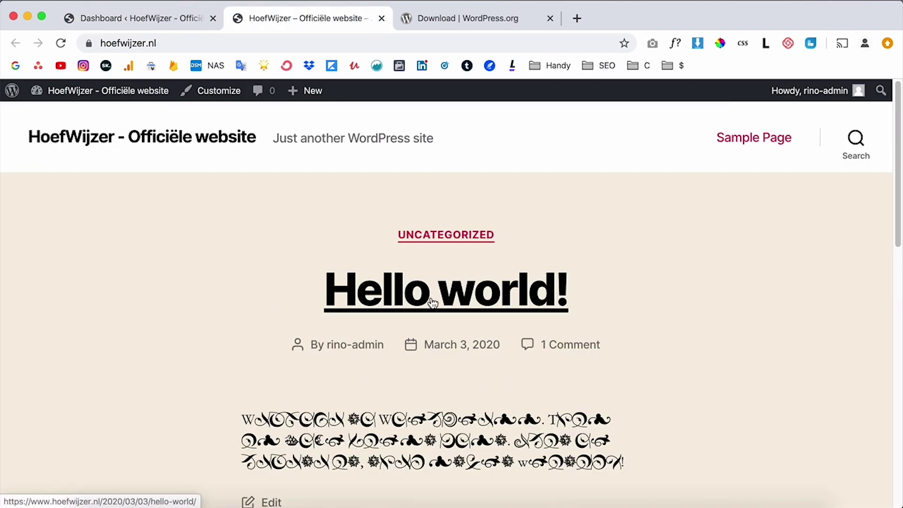
left_click(63, 44)
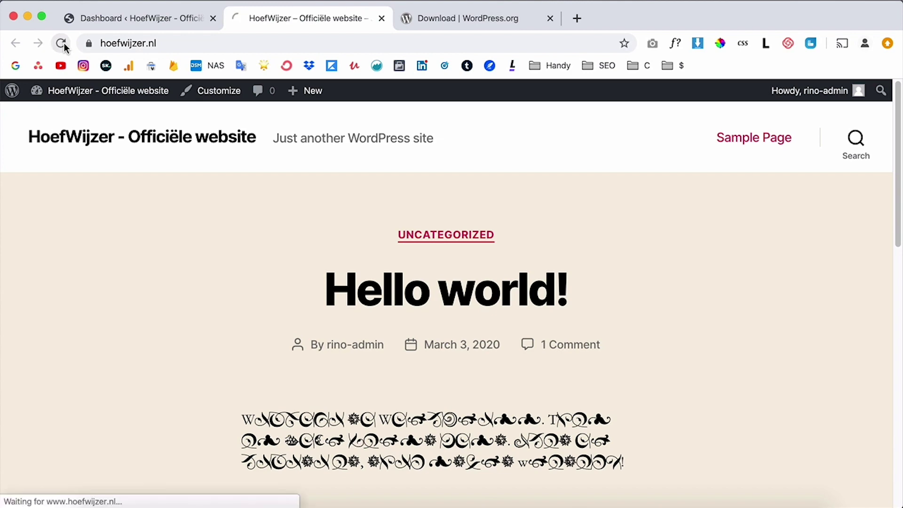
left_click(133, 19)
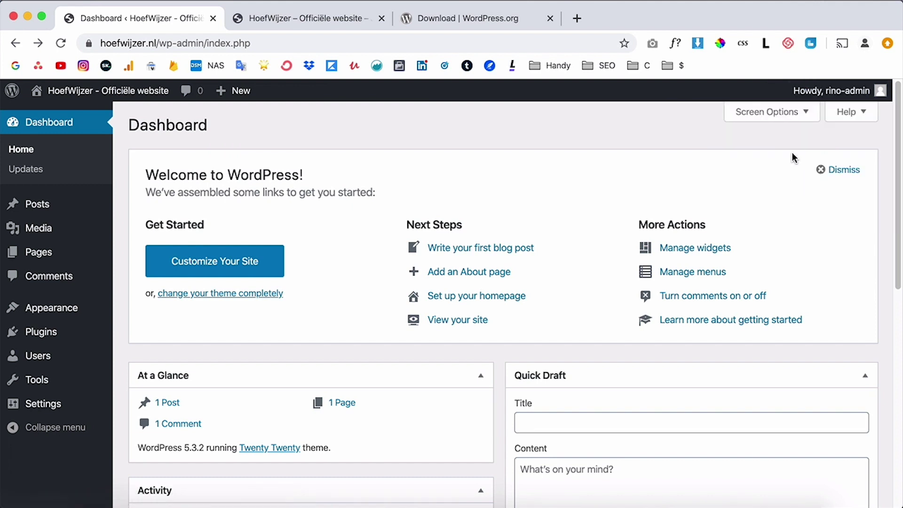
Show the Pages list and open the Sample Page live in a new tab.
mouse_move(108, 91)
mouse_move(73, 416)
left_click(47, 256)
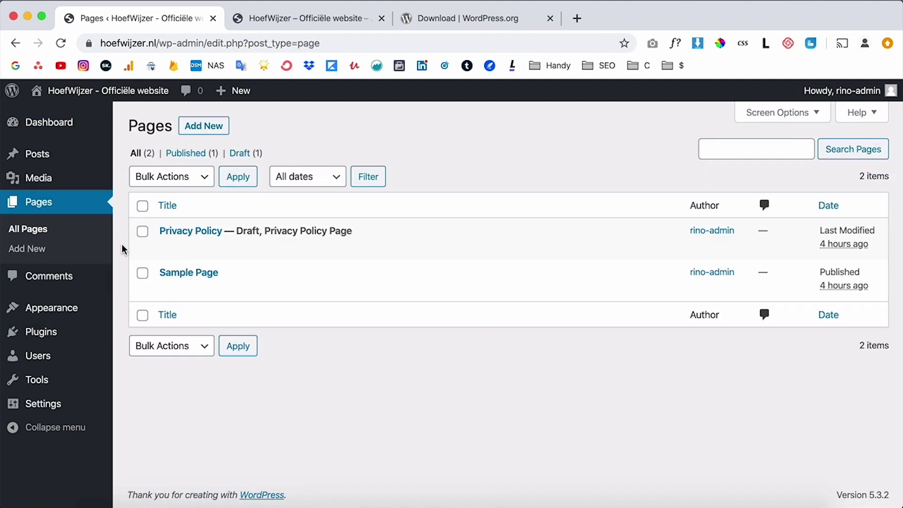
mouse_move(272, 284)
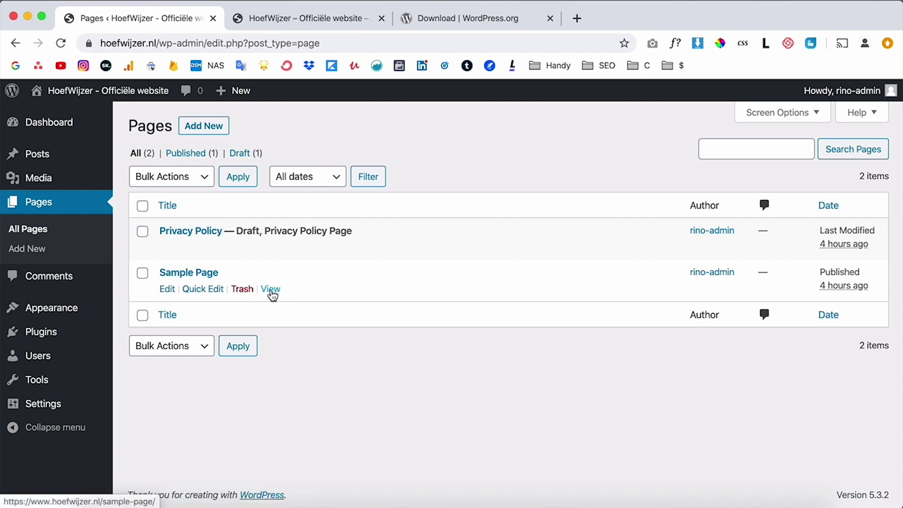
left_click(271, 293, "super")
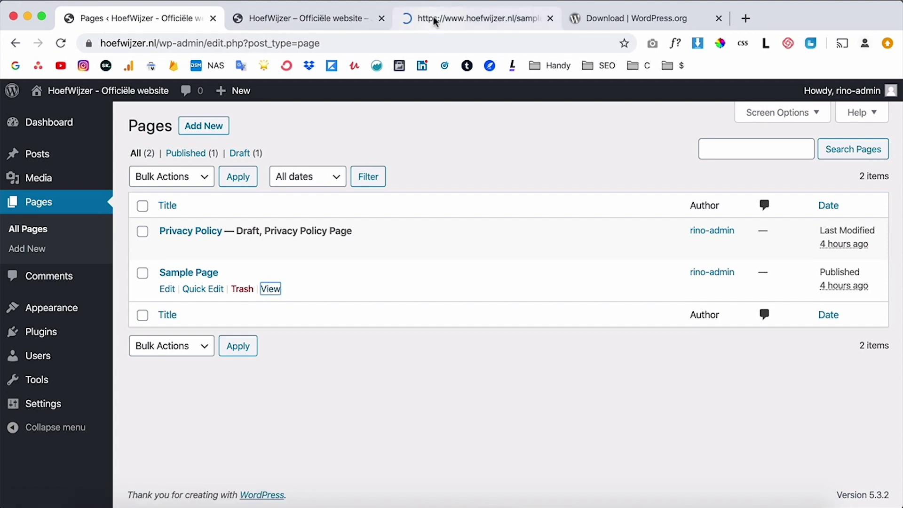
Scroll through the live Sample Page, then return to the admin Pages list.
left_click(445, 18)
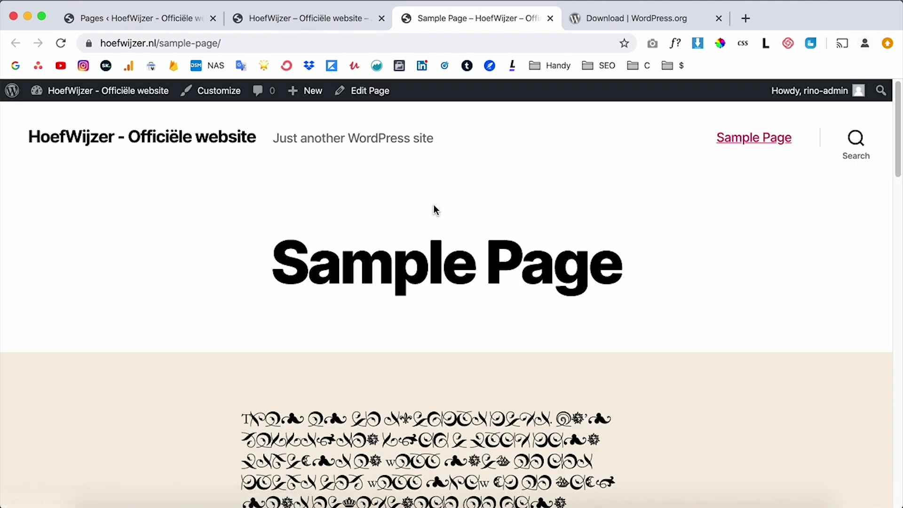
scroll(522, 301, "down", 1)
scroll(523, 306, "down", 15)
scroll(523, 305, "up", 8)
scroll(489, 320, "up", 10)
left_click(136, 22)
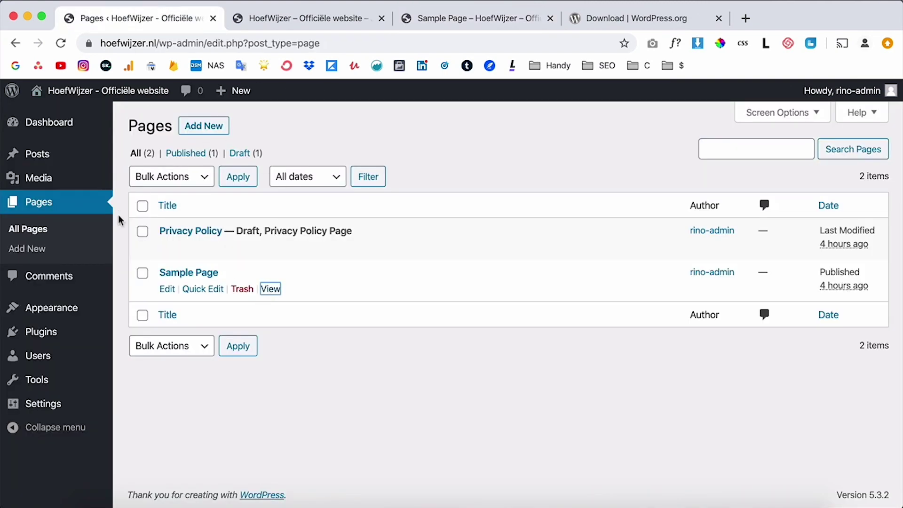
left_click(307, 375)
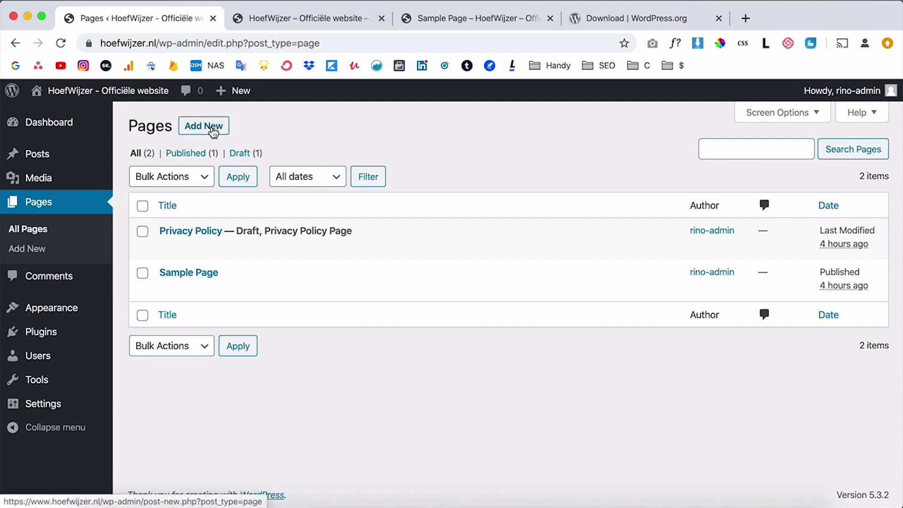
Create and publish an empty page titled 'Home', then view it at hoefwijzer.nl/home/.
left_click(222, 130)
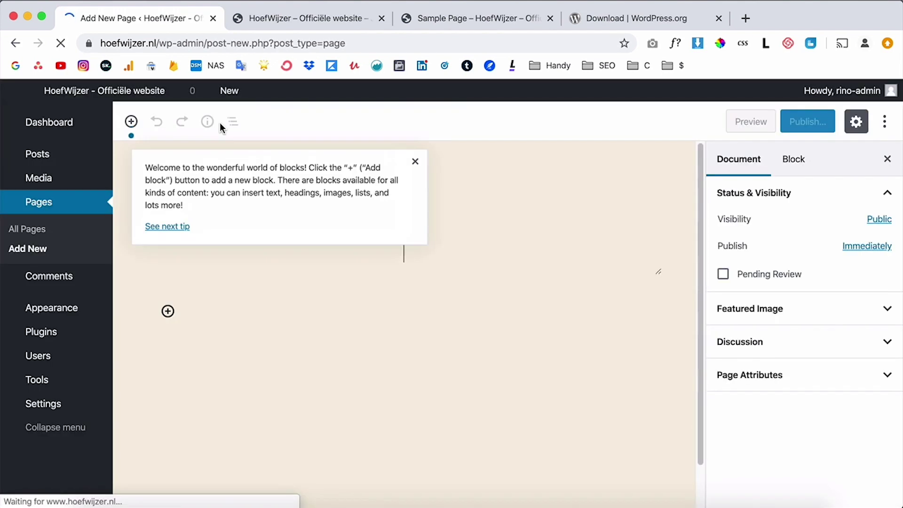
type("Home")
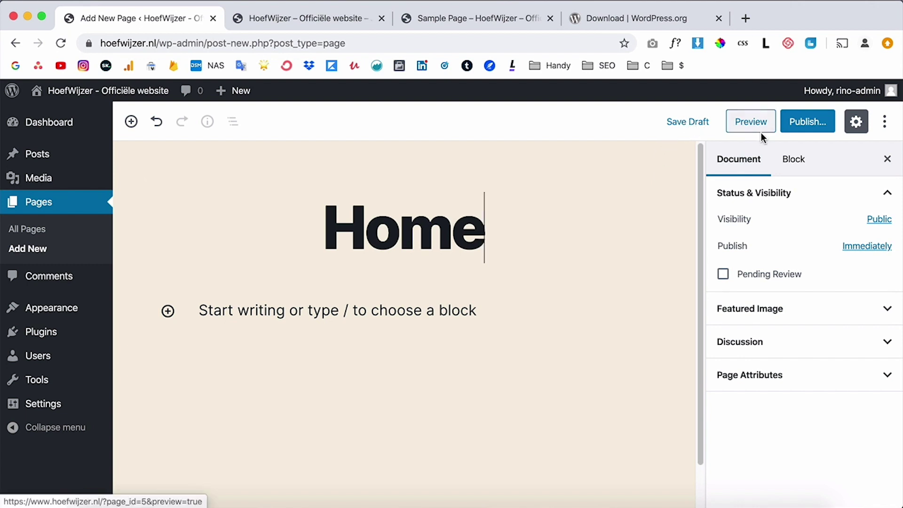
left_click(808, 124)
left_click(808, 126)
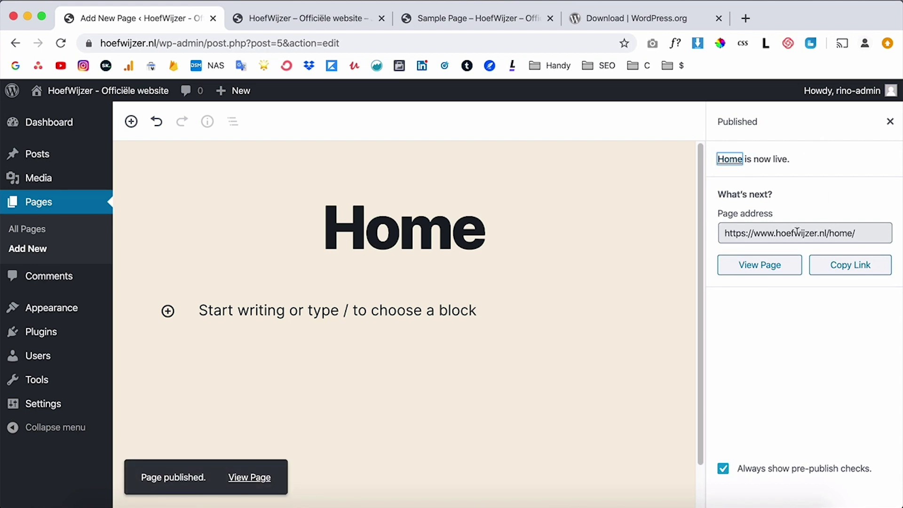
left_click(775, 272)
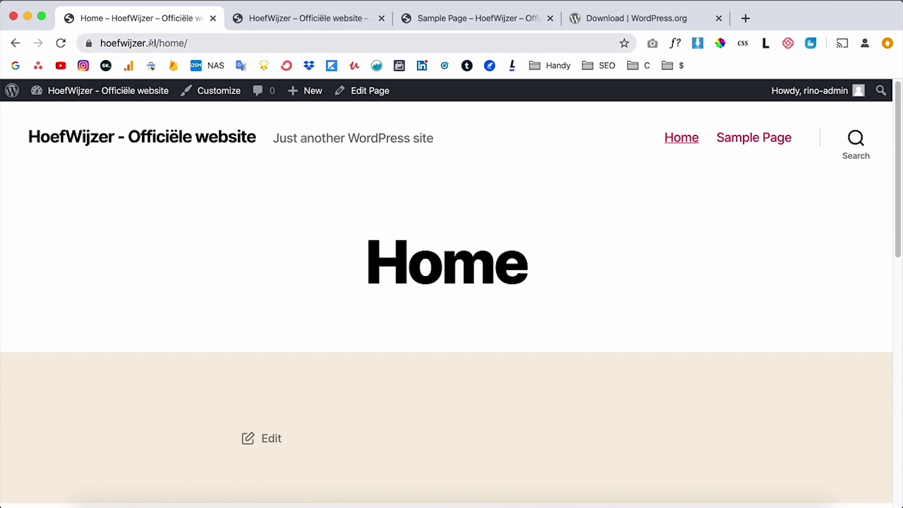
Go to All Pages to see Home listed with Privacy Policy and Sample Page.
mouse_move(60, 90)
left_click(61, 118)
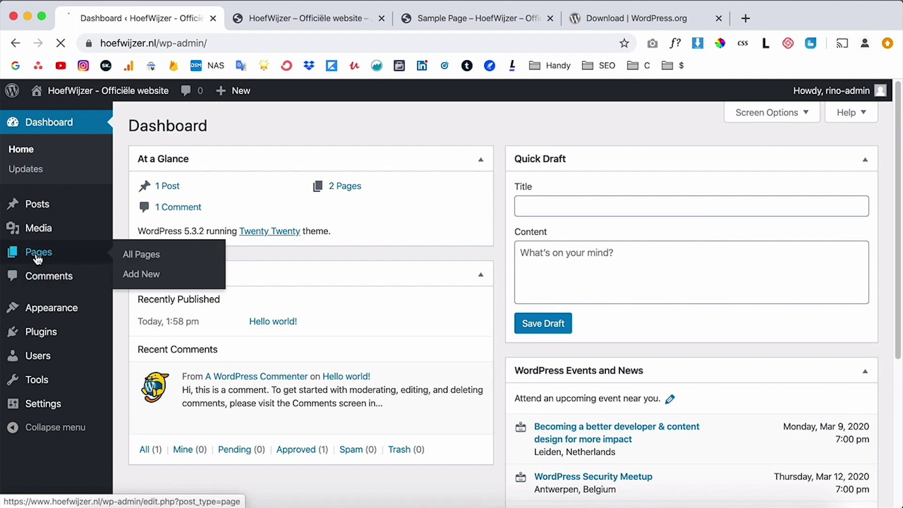
left_click(38, 257)
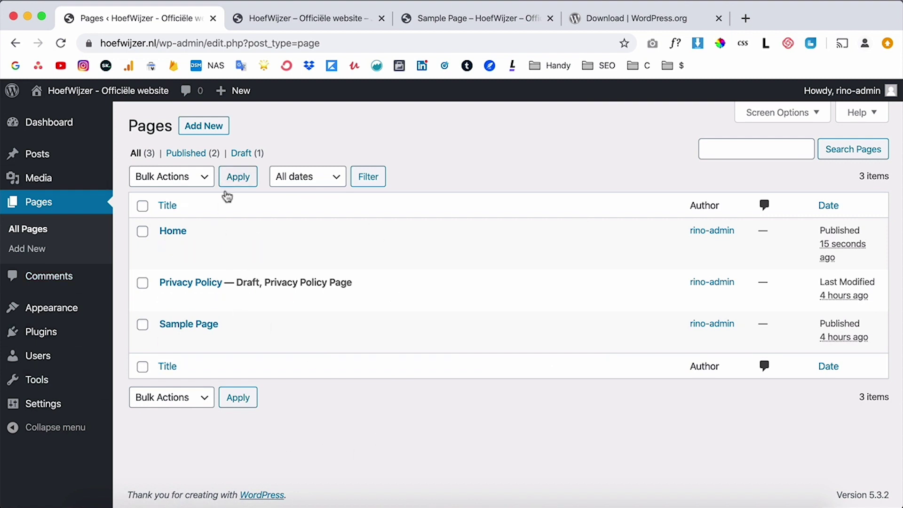
mouse_move(239, 248)
mouse_move(54, 157)
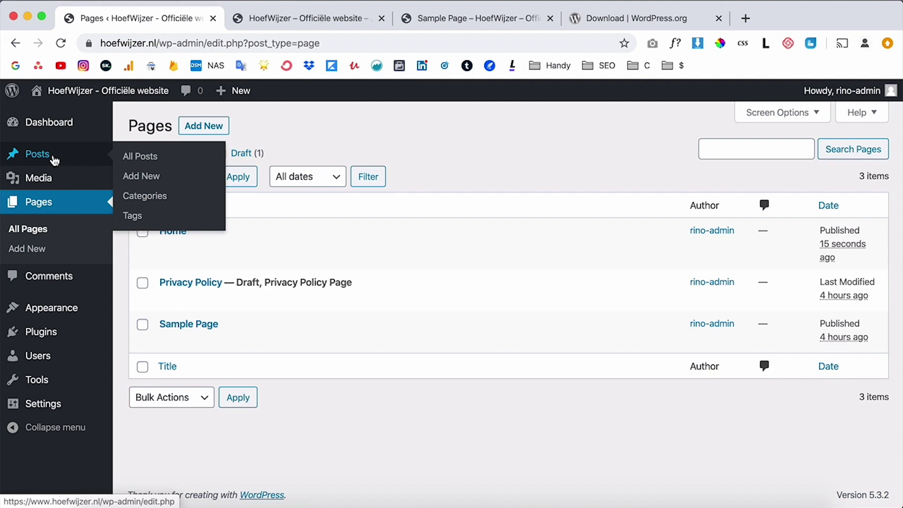
From Posts, open the Hello world! post live in a new tab and read through it.
left_click(55, 160)
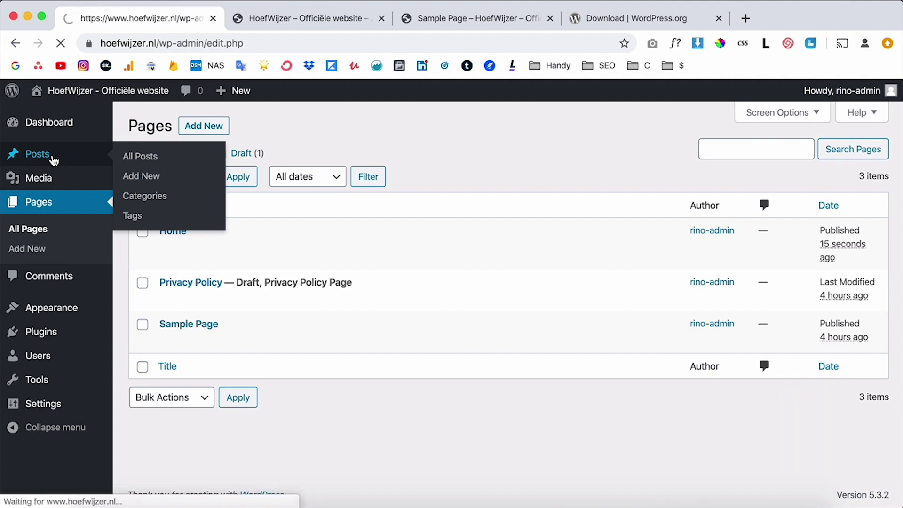
mouse_move(214, 247)
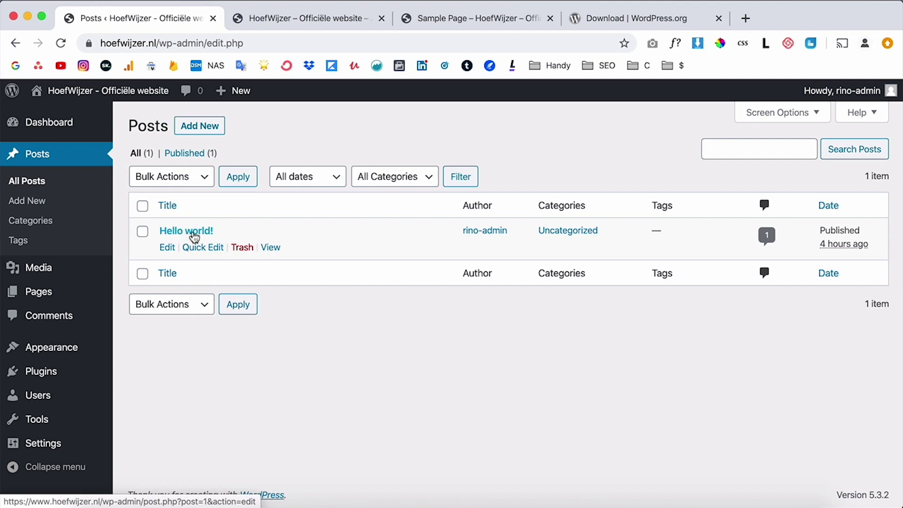
left_click(273, 249, "super")
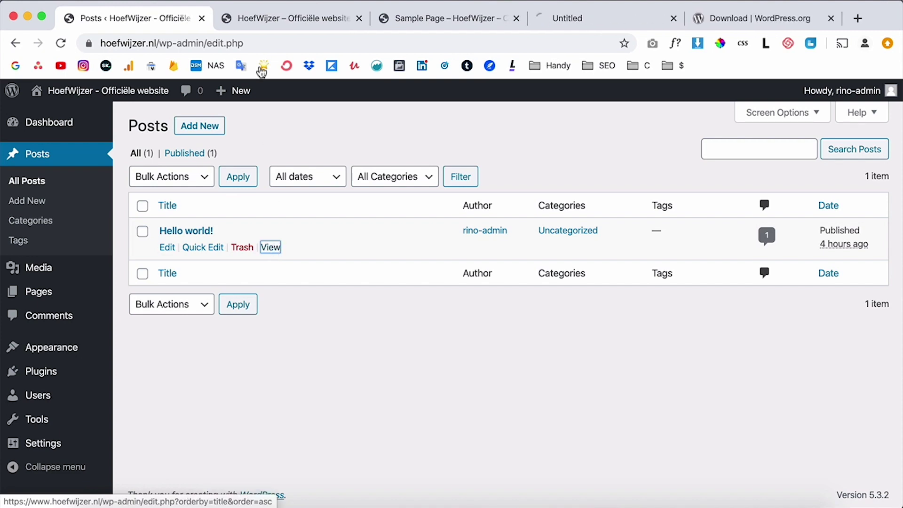
left_click(593, 20)
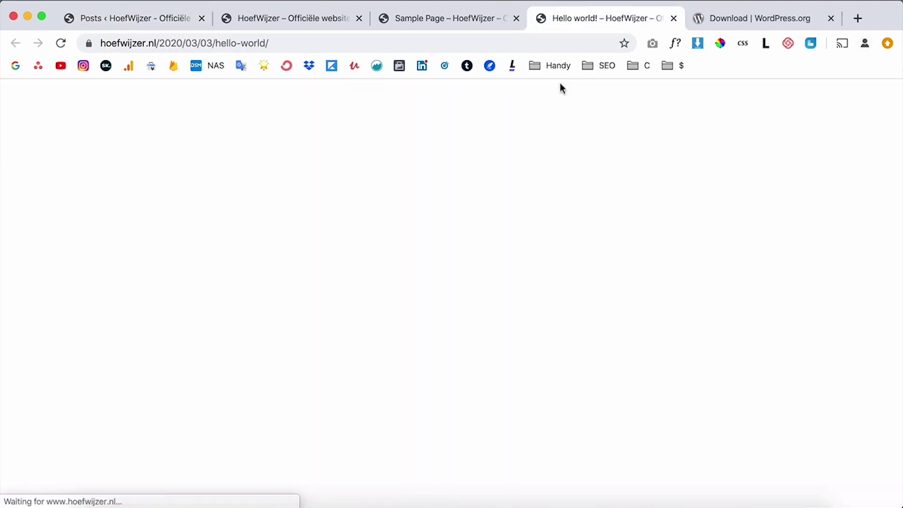
scroll(735, 286, "down", 10)
scroll(736, 292, "up", 15)
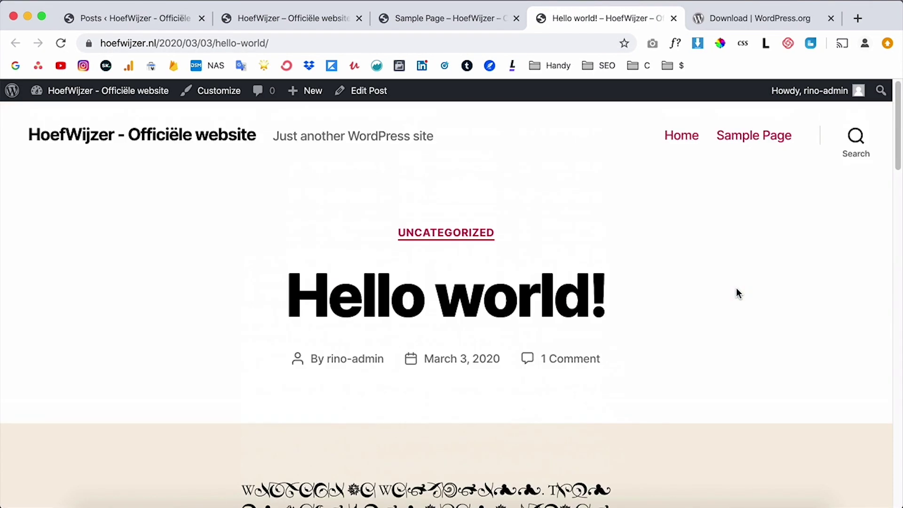
scroll(736, 292, "down", 4)
scroll(451, 282, "up", 1)
left_click_drag(249, 337, 621, 381)
left_click(607, 378)
scroll(765, 348, "down", 7)
scroll(765, 348, "down", 6)
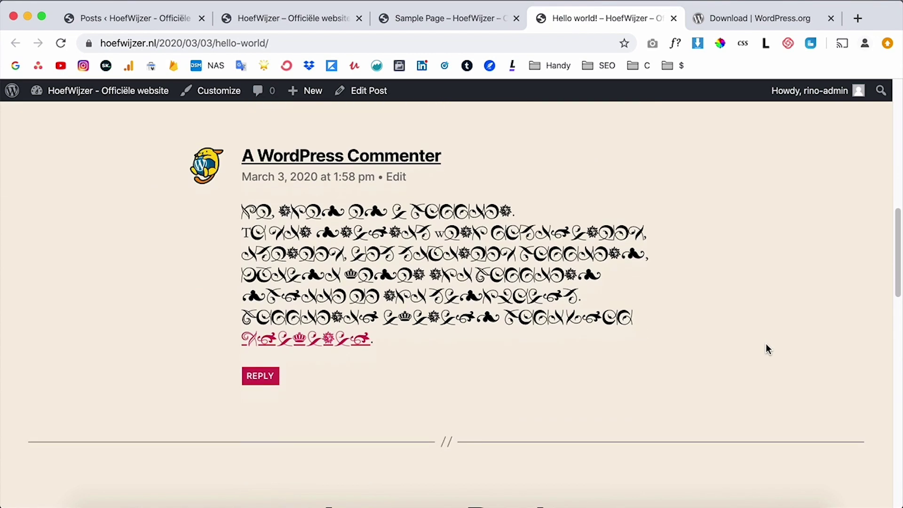
scroll(762, 337, "up", 15)
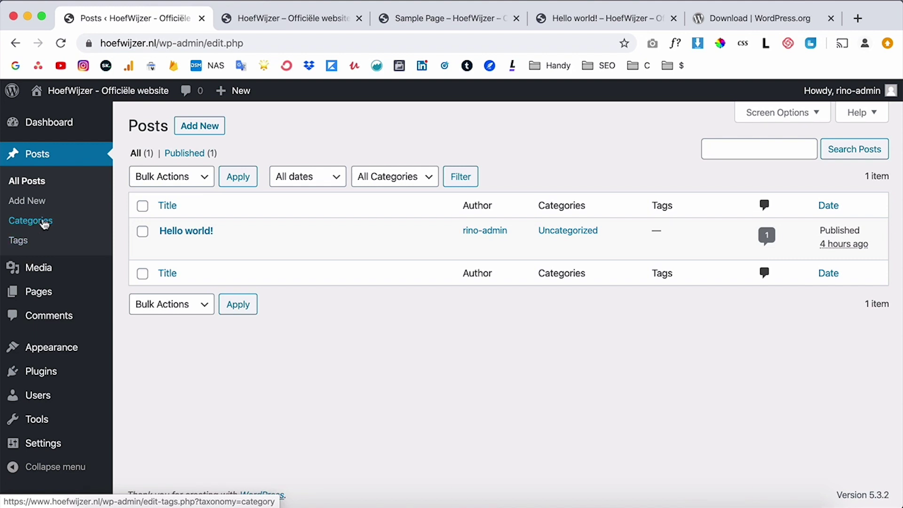
Scroll the live Sample Page tab, then return to the admin Posts list.
left_click(466, 21)
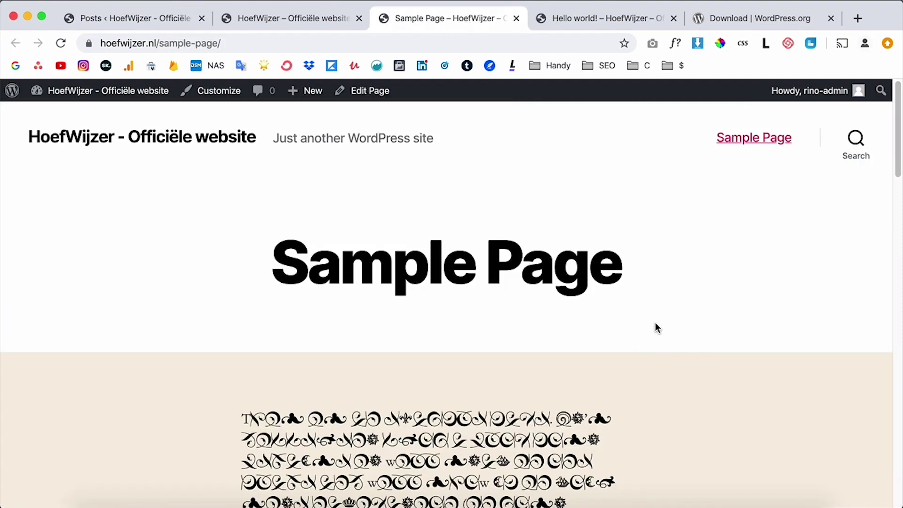
scroll(653, 322, "down", 10)
scroll(654, 324, "down", 10)
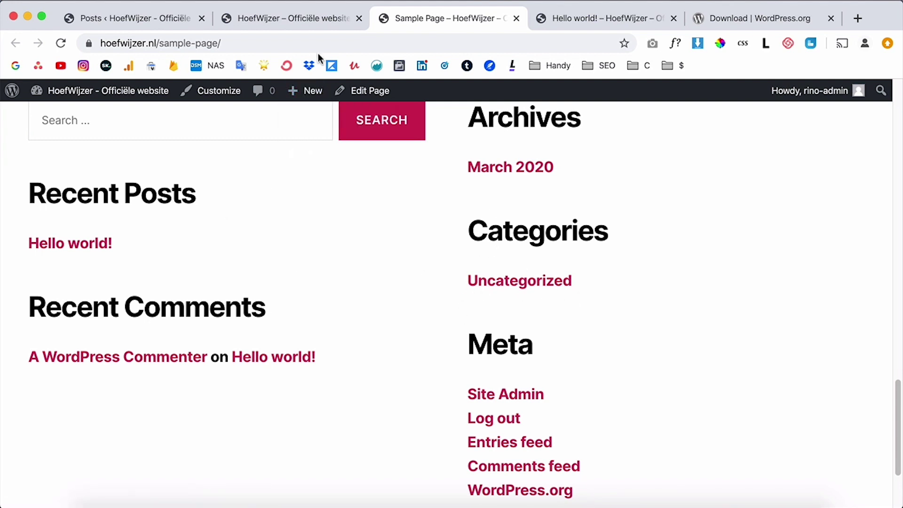
left_click(149, 17)
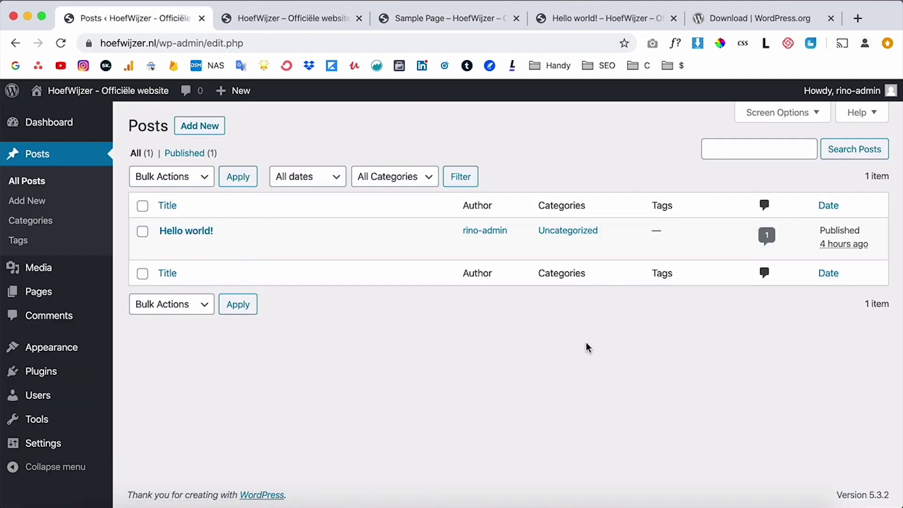
Go to the Media Library from the admin sidebar.
left_click(38, 267)
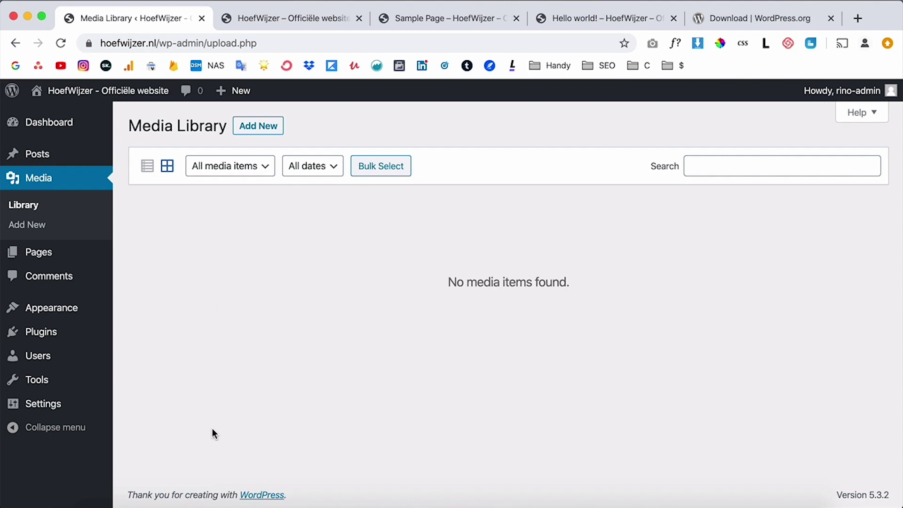
Drag HoefWijzerLogo_wit_binnen.png from the Finder window into the Media Library to upload it.
key("super+Tab")
left_click_drag(619, 123, 398, 242)
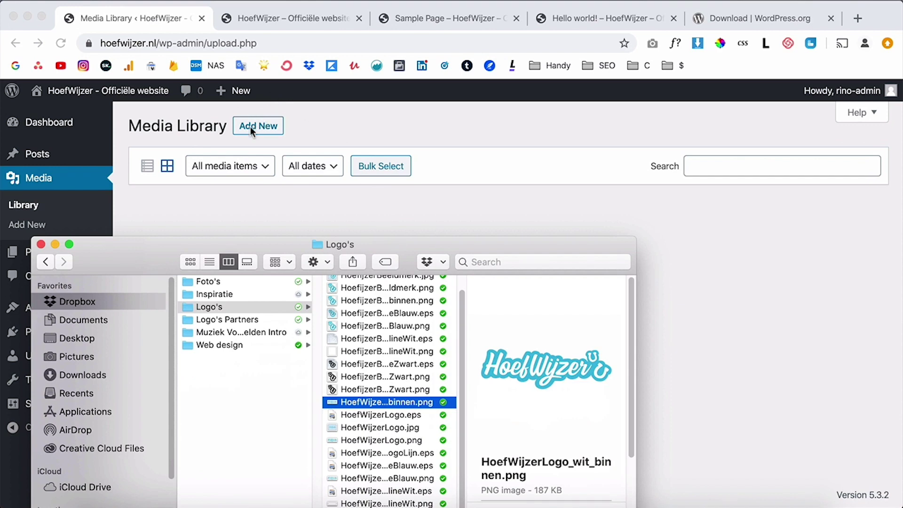
left_click_drag(384, 245, 195, 160)
left_click_drag(182, 317, 622, 292)
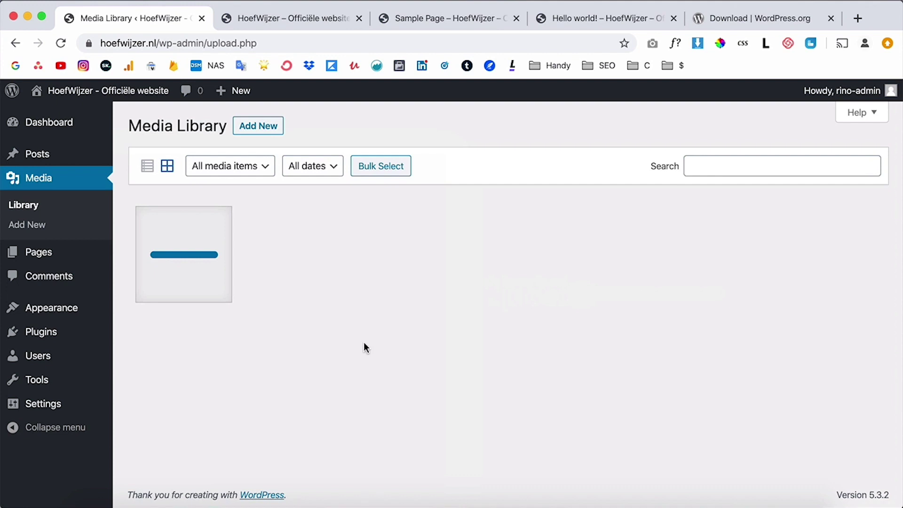
Inspect the logo's attachment details (PNG, 3190 by 981 pixels), then close them.
left_click(179, 270)
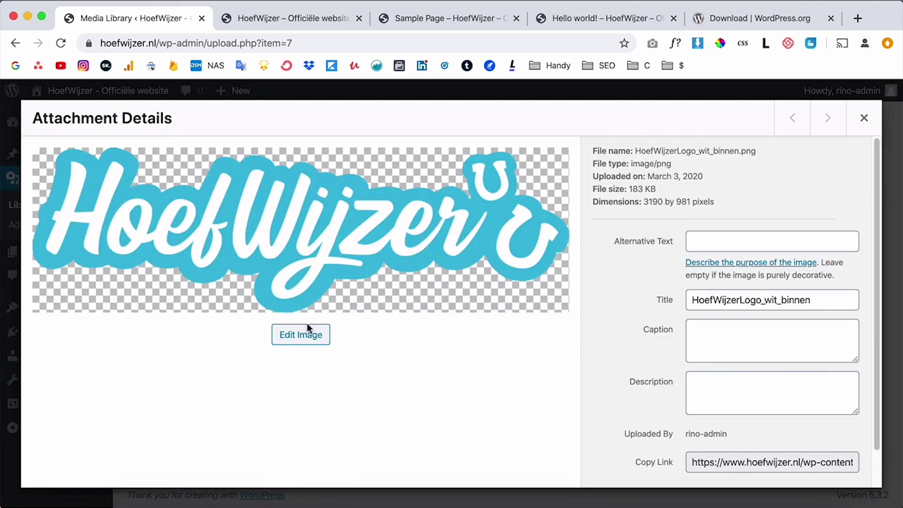
left_click(863, 117)
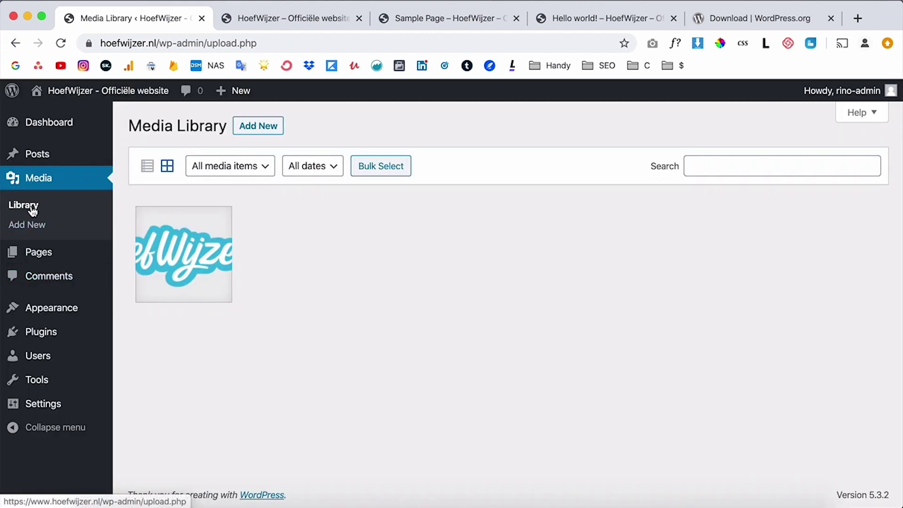
left_click(183, 254)
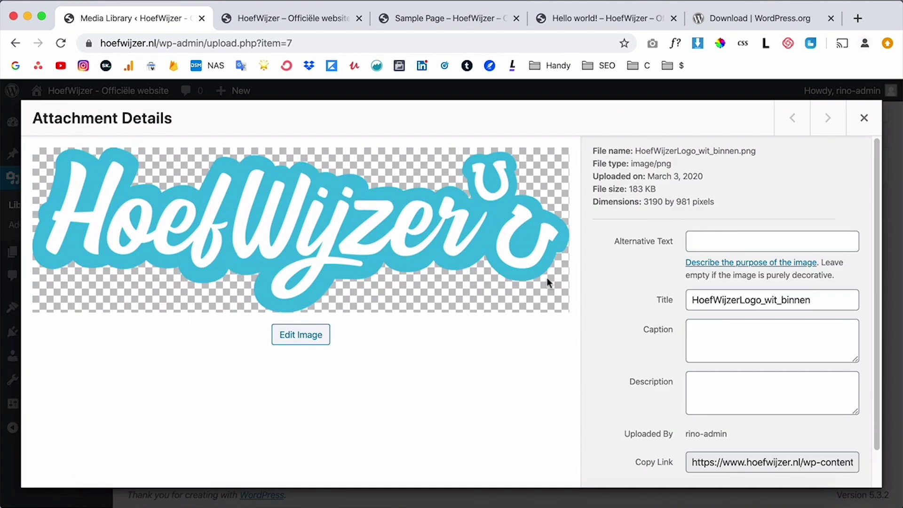
double_click(672, 163)
left_click(663, 192)
left_click_drag(642, 202, 658, 189)
left_click(641, 199)
scroll(658, 188, "down", 2)
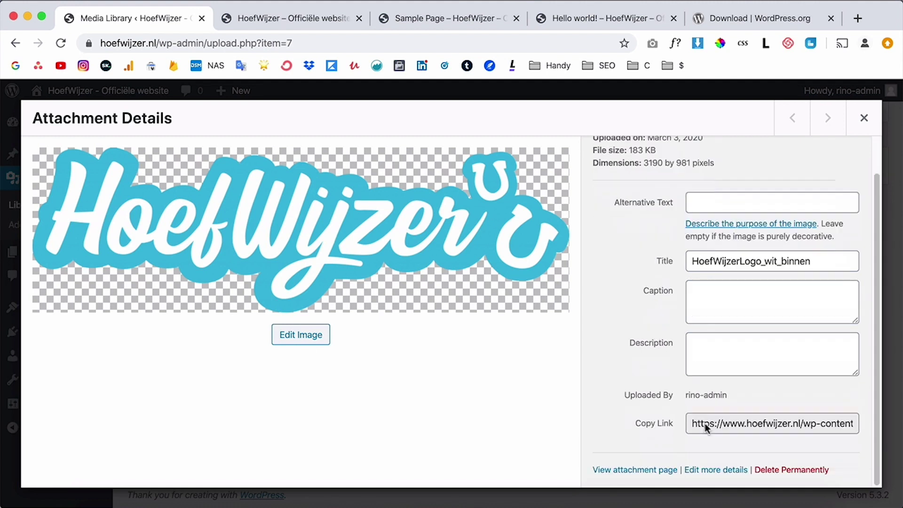
left_click(863, 118)
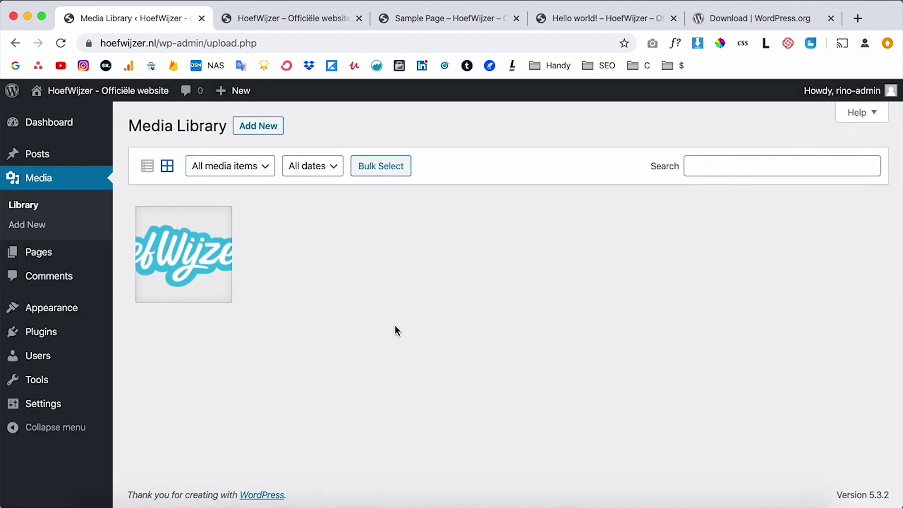
Glance at Comments, then view the Hello world! post live in a new tab and return.
left_click(59, 285)
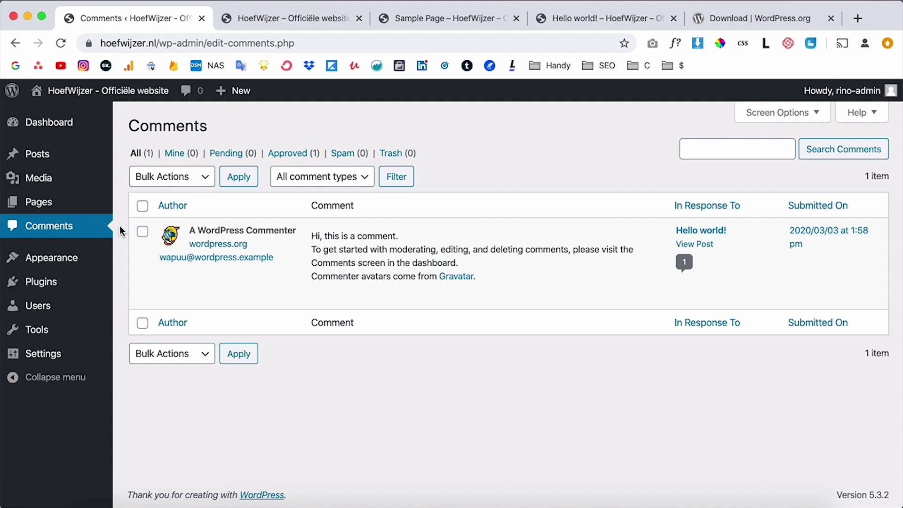
left_click(44, 158)
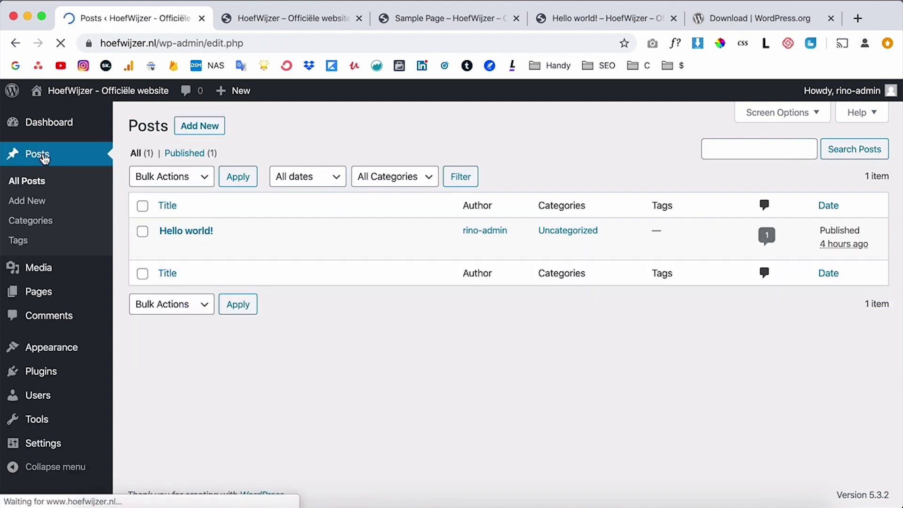
left_click(271, 247, "super")
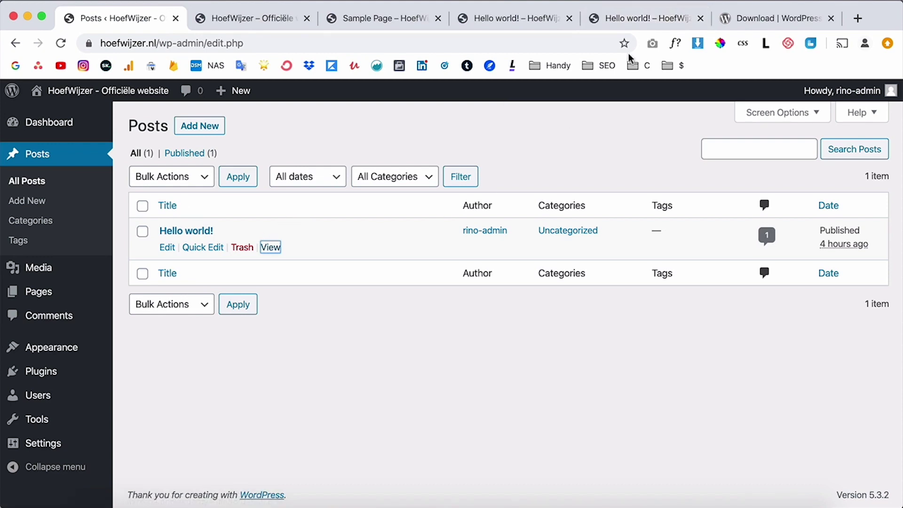
left_click(653, 19)
scroll(639, 282, "down", 5)
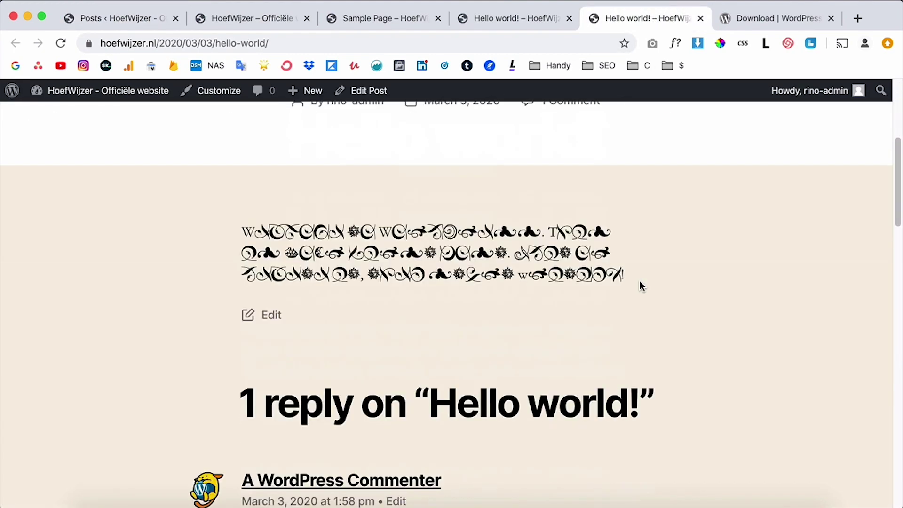
scroll(559, 304, "up", 4)
scroll(619, 308, "down", 9)
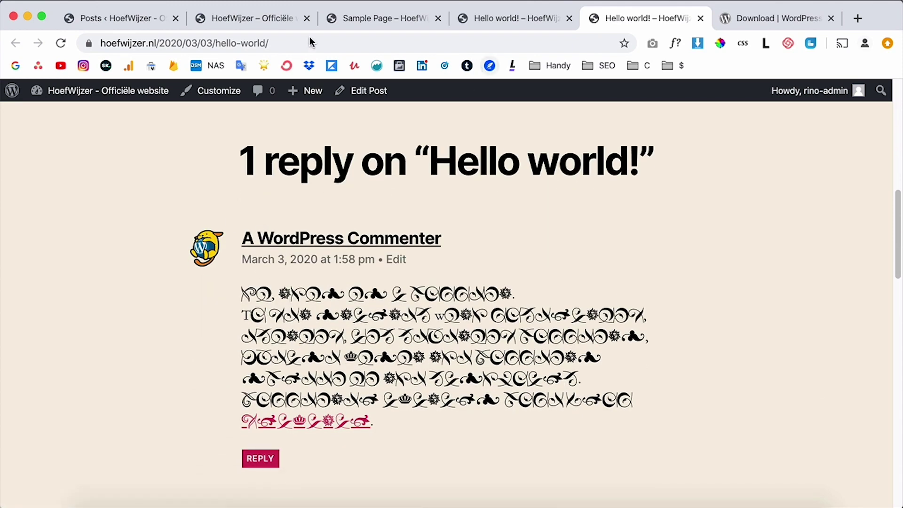
left_click(103, 20)
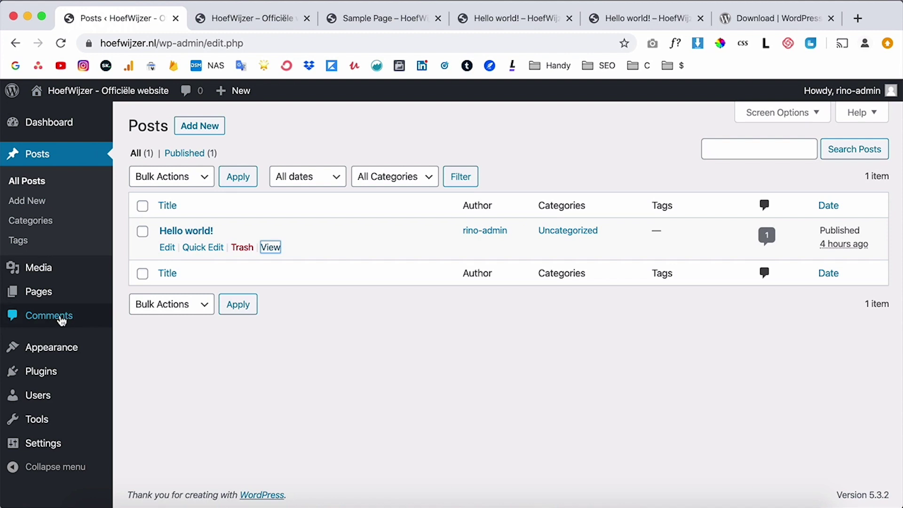
Reopen the Comments screen and review the single sample comment on Hello world!
left_click(58, 316)
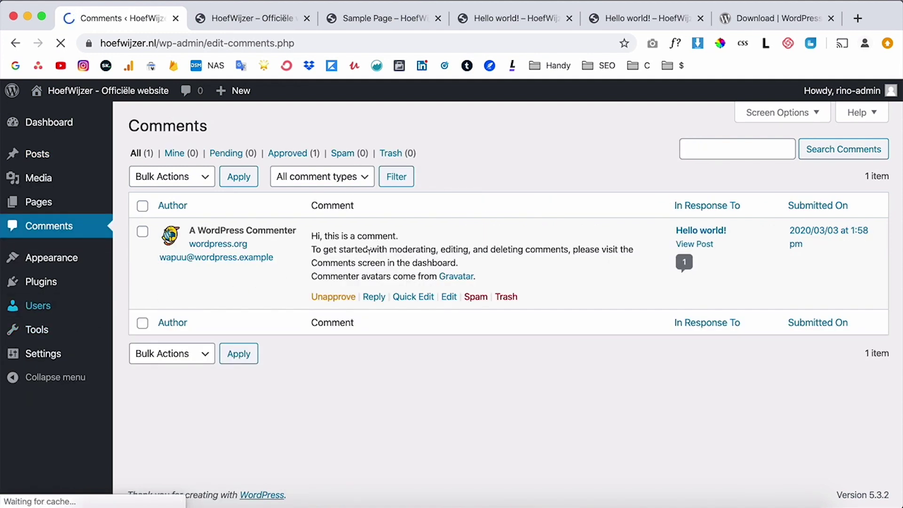
triple_click(359, 250)
left_click(320, 233)
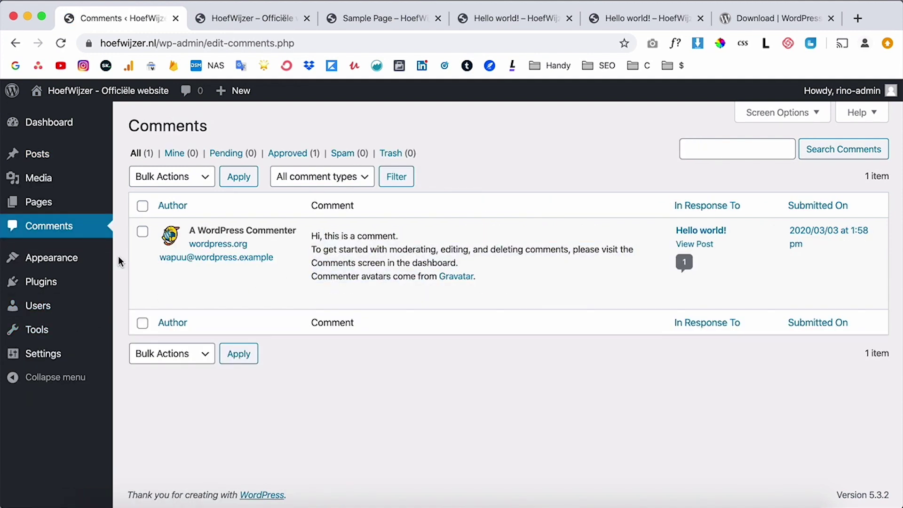
mouse_move(74, 259)
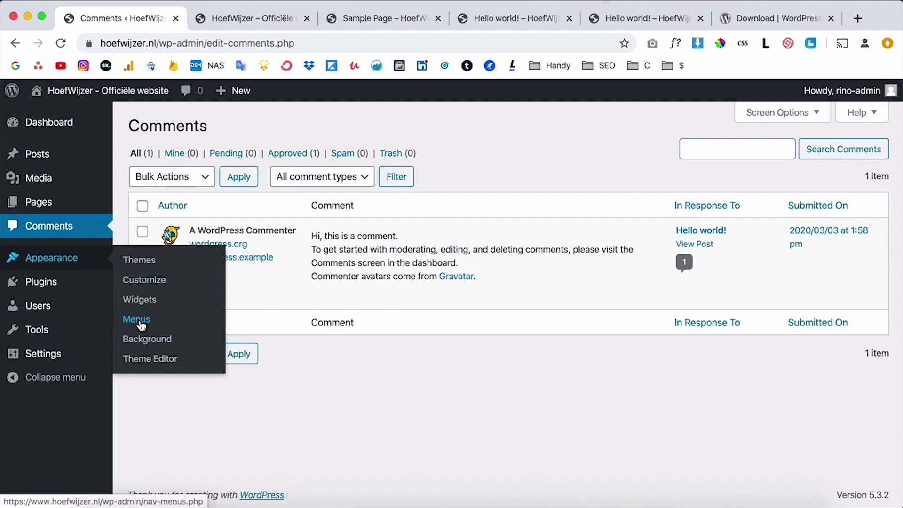
Search the theme directory for 'astra', install the Astra theme and activate it.
left_click(149, 264)
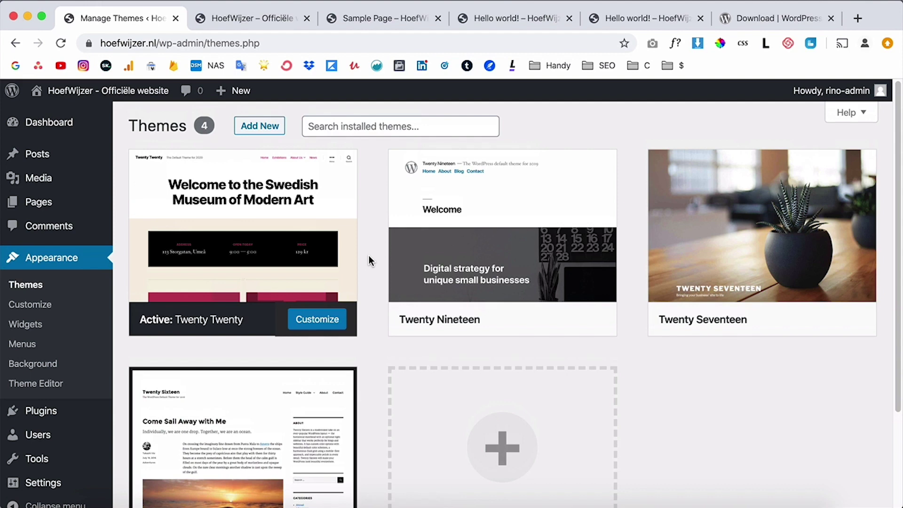
left_click(258, 127)
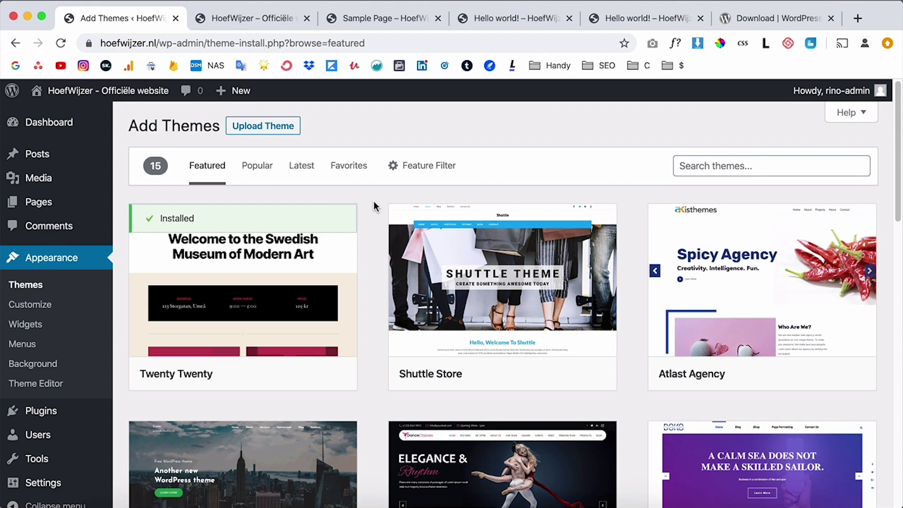
left_click(706, 163)
type("astra")
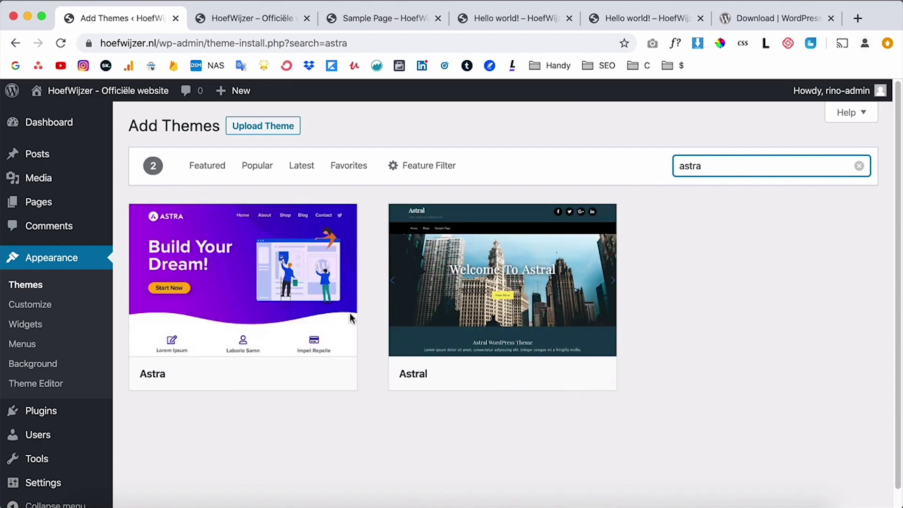
left_click(278, 377)
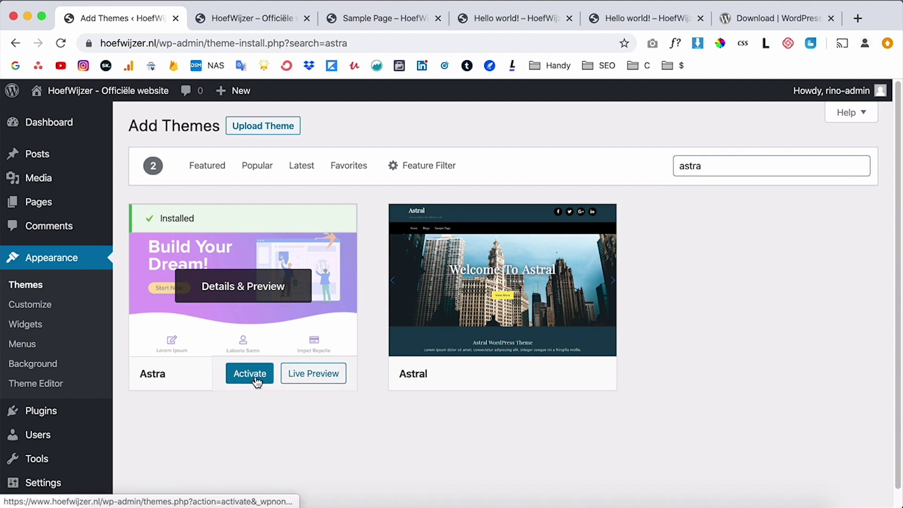
left_click(253, 385)
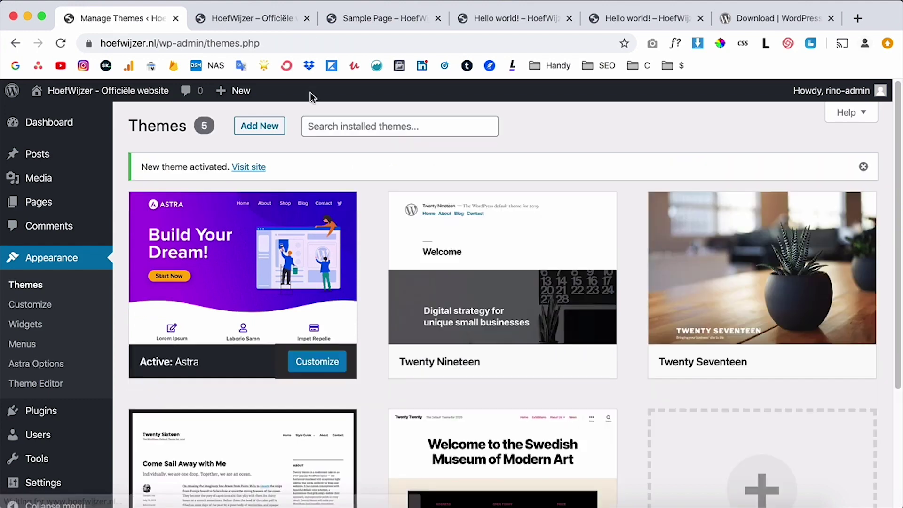
Reload the live HoefWijzer site to see the Astra theme, then open the Customizer.
left_click(239, 15)
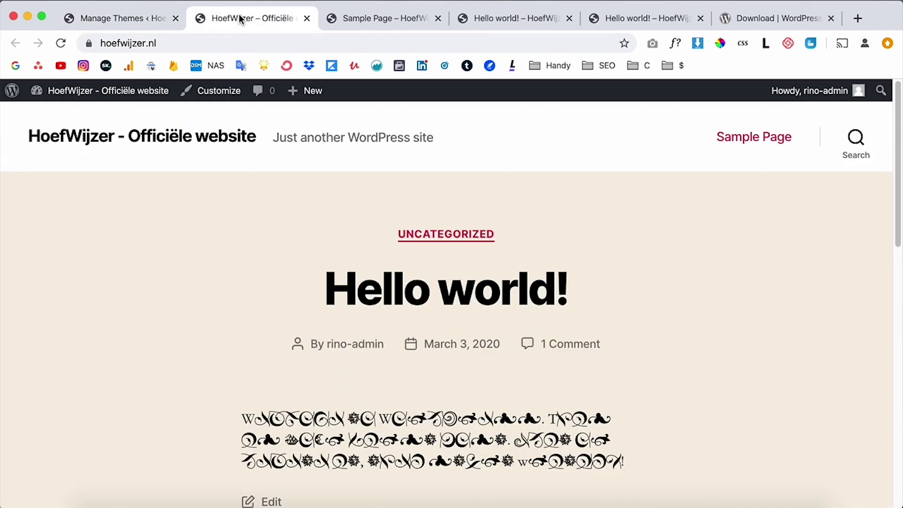
left_click(61, 44)
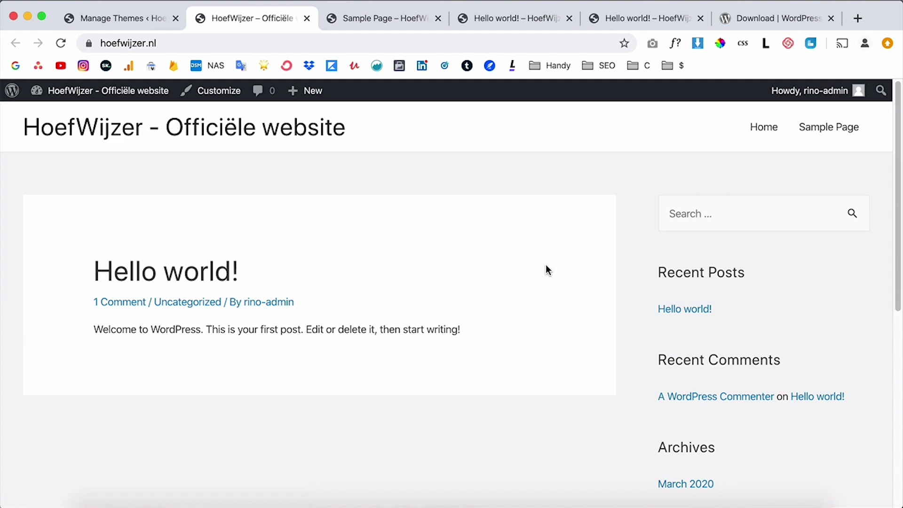
left_click(214, 90)
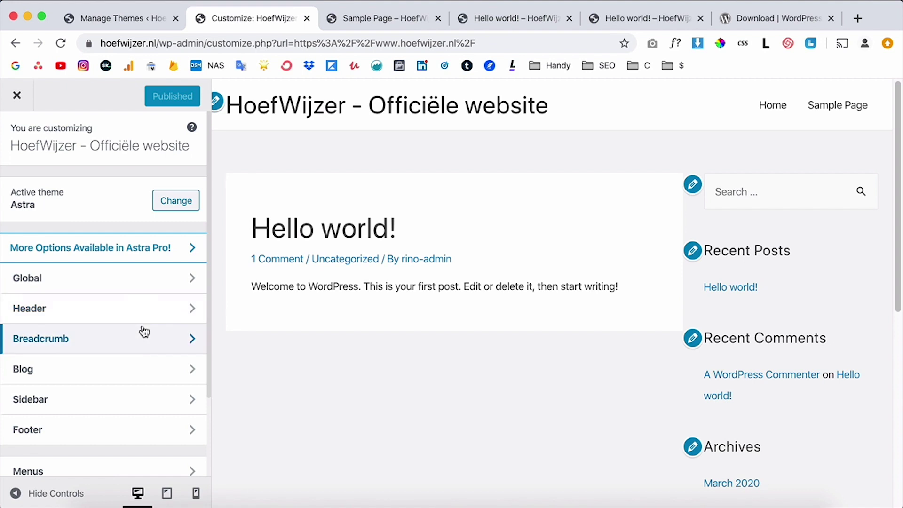
Choose the HoefWijzer image from the Media Library as the site logo.
left_click(120, 315)
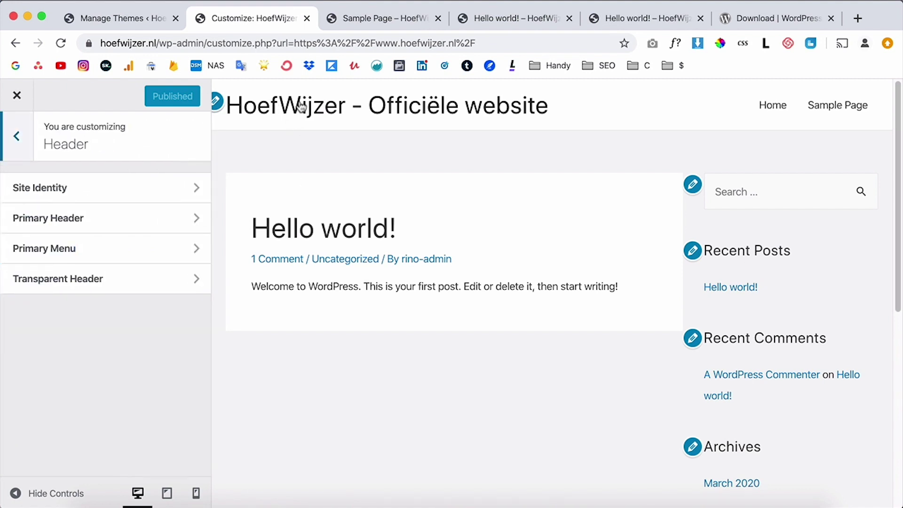
left_click(83, 191)
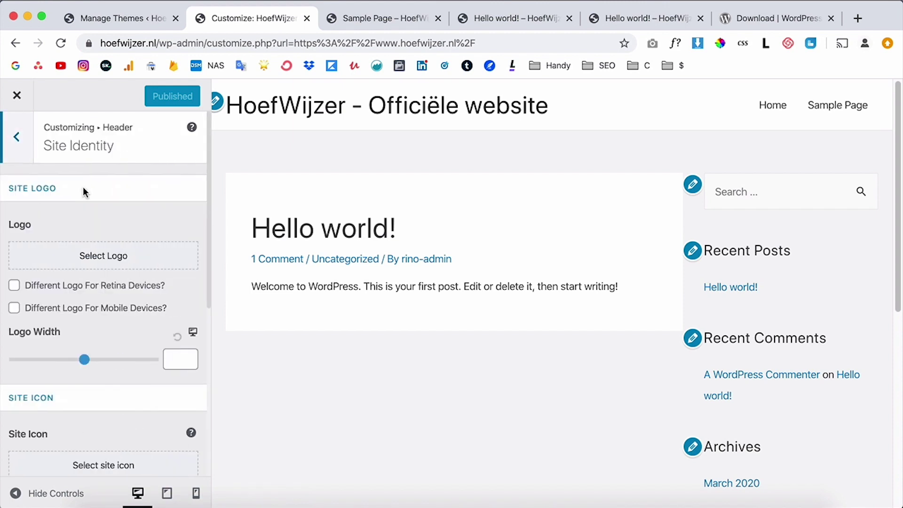
left_click(103, 257)
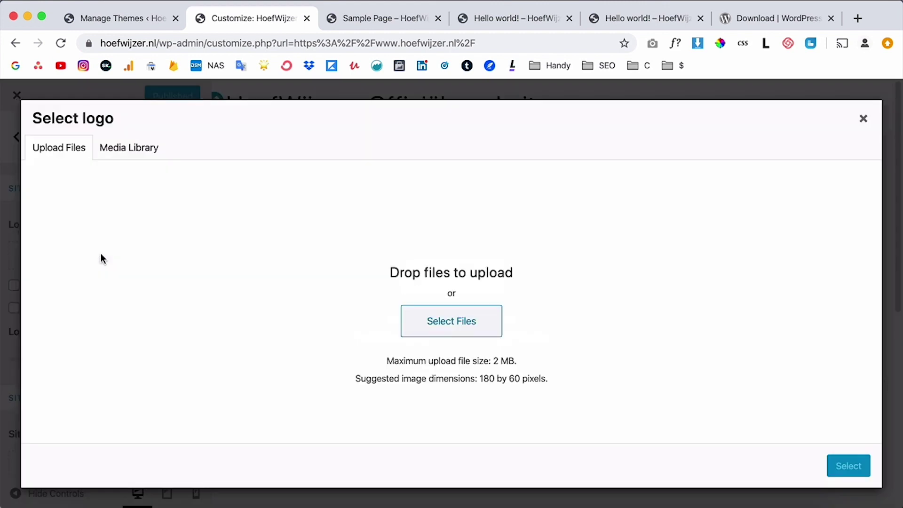
left_click(131, 155)
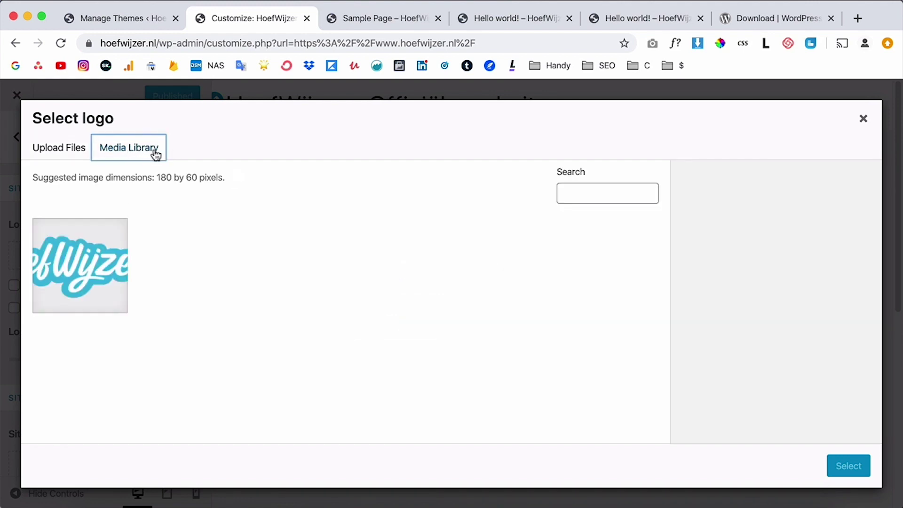
left_click(81, 281)
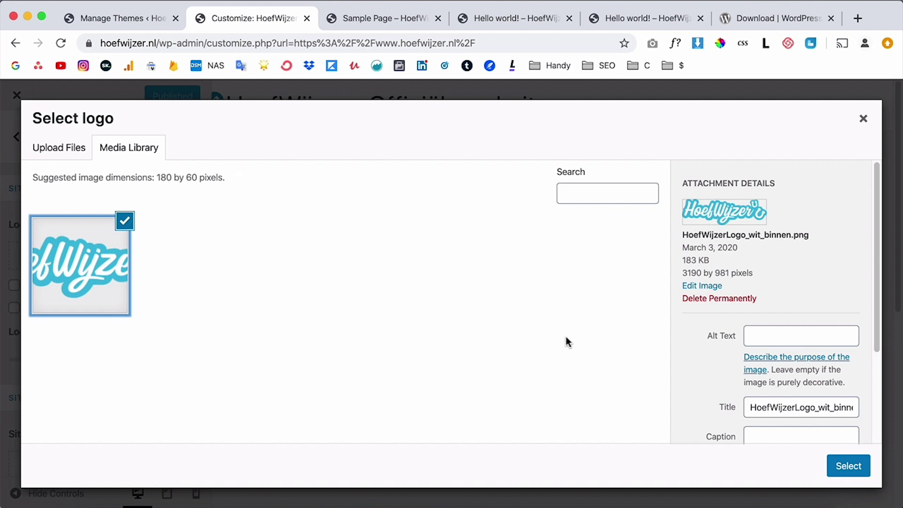
left_click(850, 466)
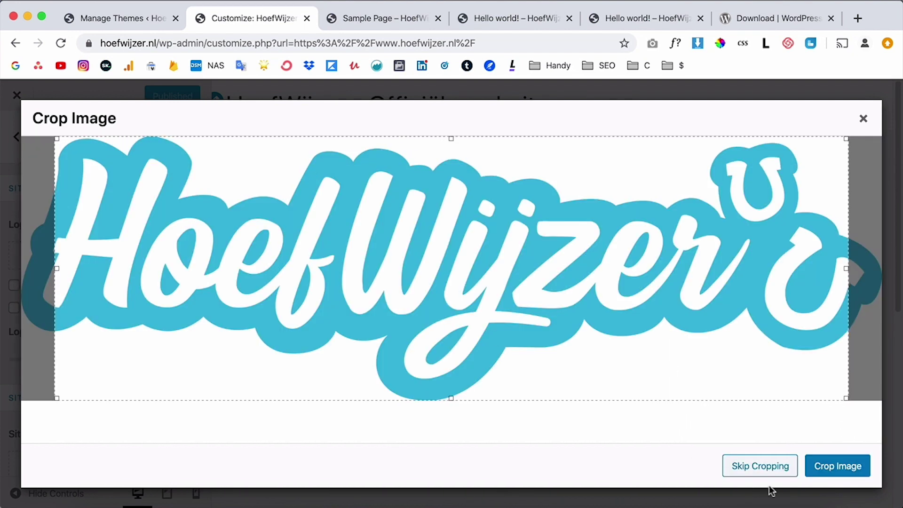
left_click(772, 465)
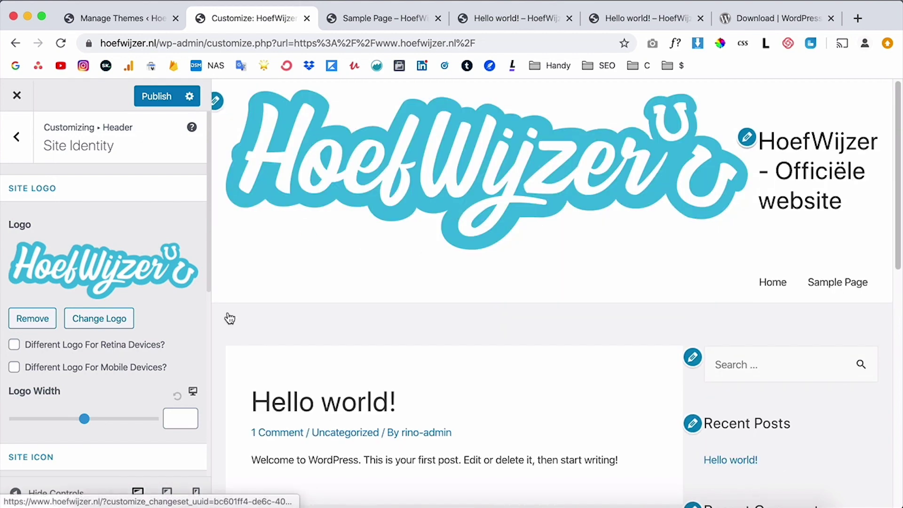
Set the logo width to 110, hide the site title, and publish the changes.
left_click_drag(85, 418, 40, 420)
scroll(141, 352, "down", 5)
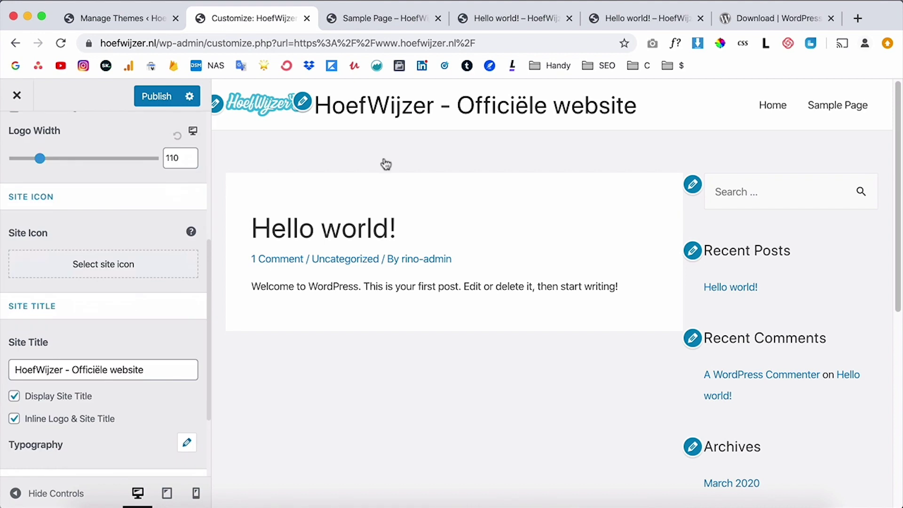
left_click(14, 396)
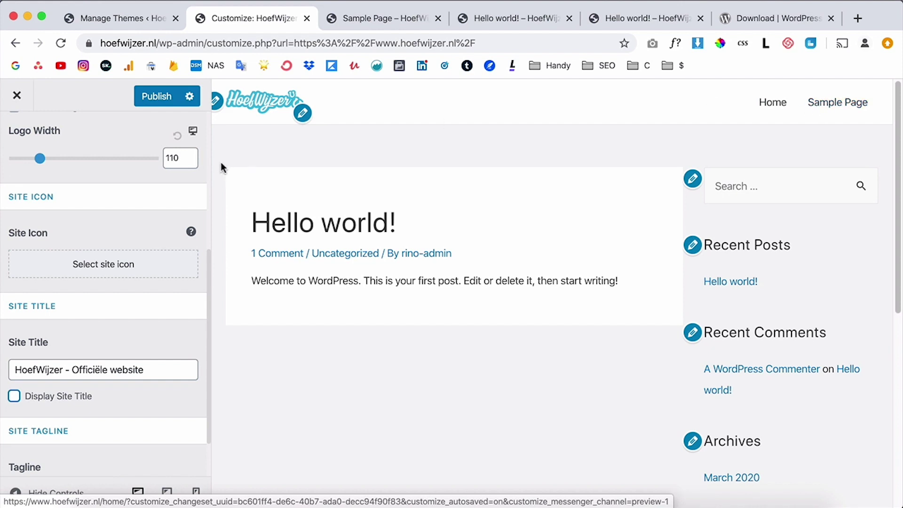
left_click(160, 95)
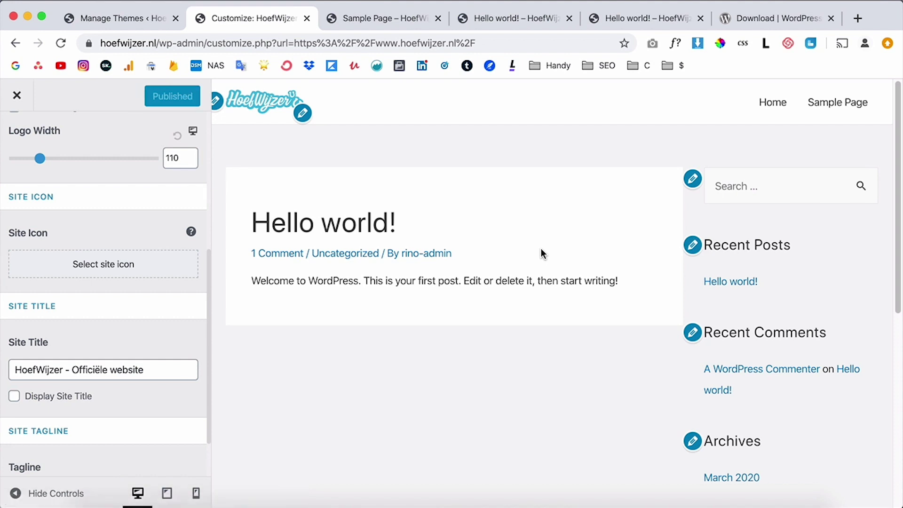
left_click(17, 95)
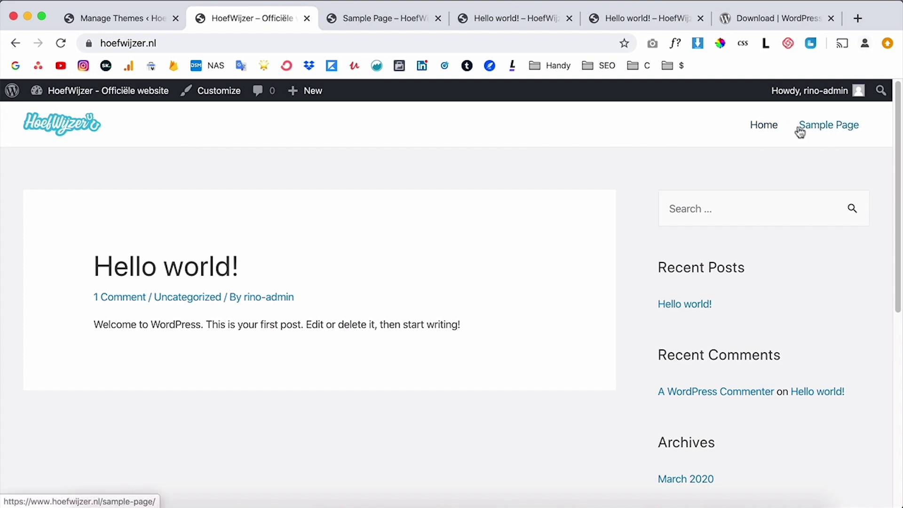
After checking the homepage's small logo, return to the admin Themes page.
left_click(129, 19)
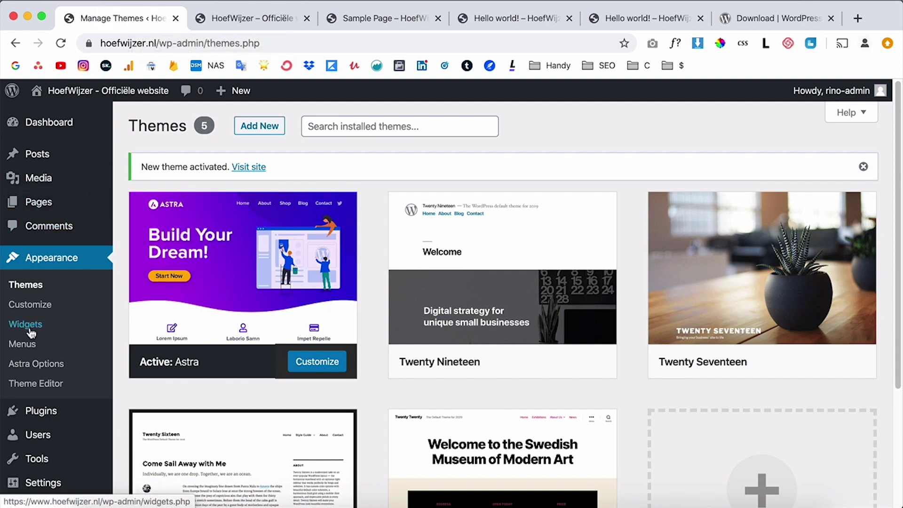
Open Appearance > Menus, comparing it with the live homepage in the other tab.
left_click(30, 346)
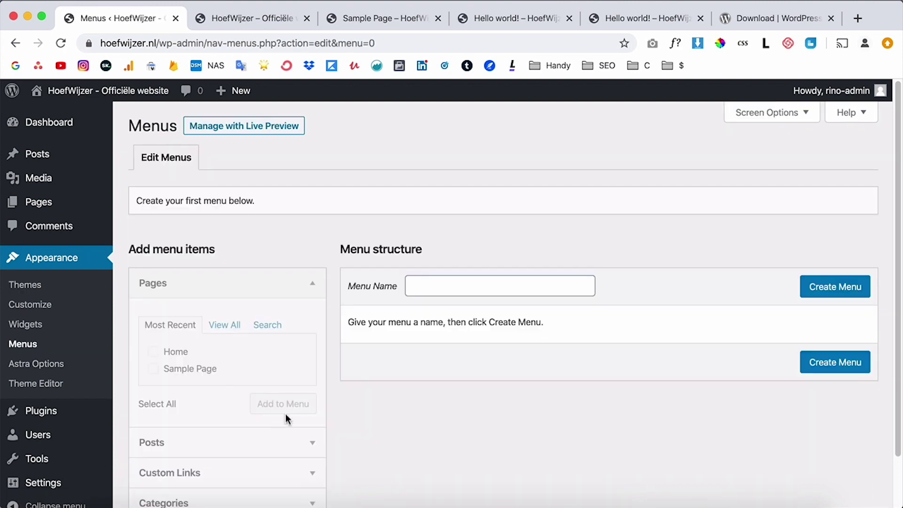
scroll(357, 435, "down", 2)
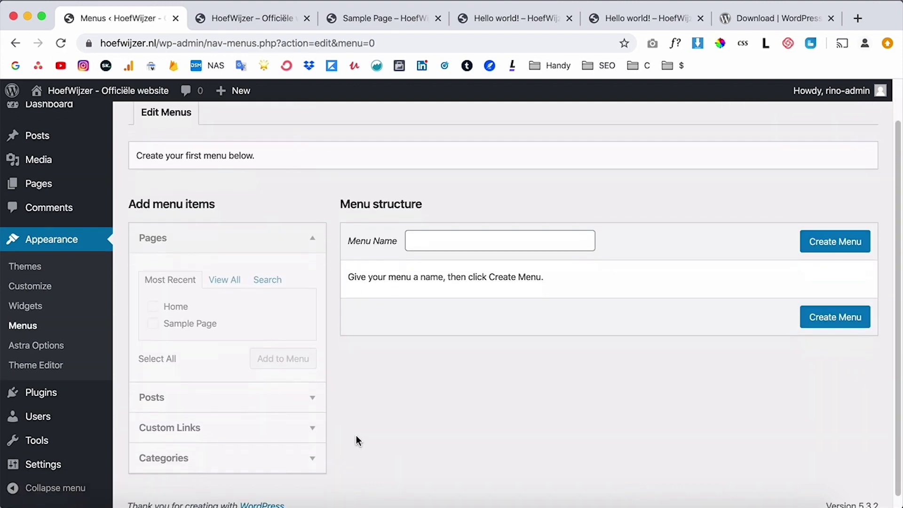
key("ctrl+Tab")
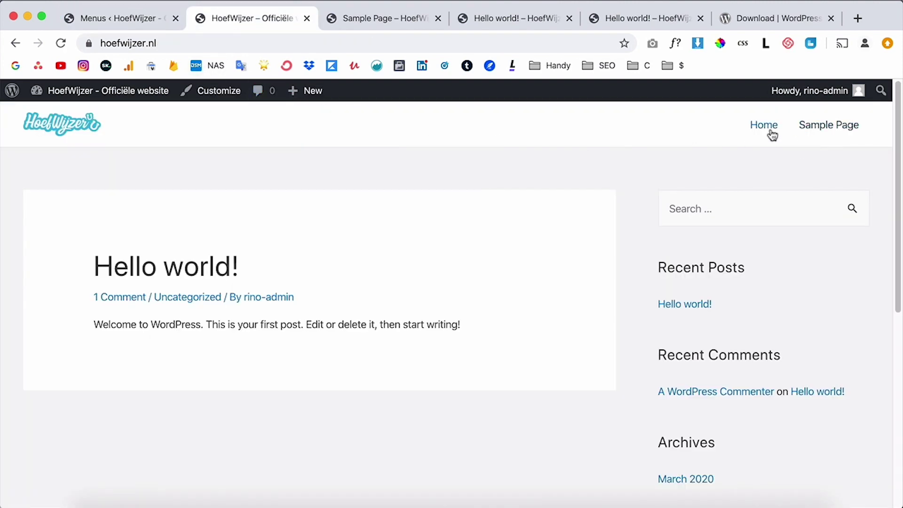
scroll(624, 274, "down", 1)
scroll(624, 276, "down", 10)
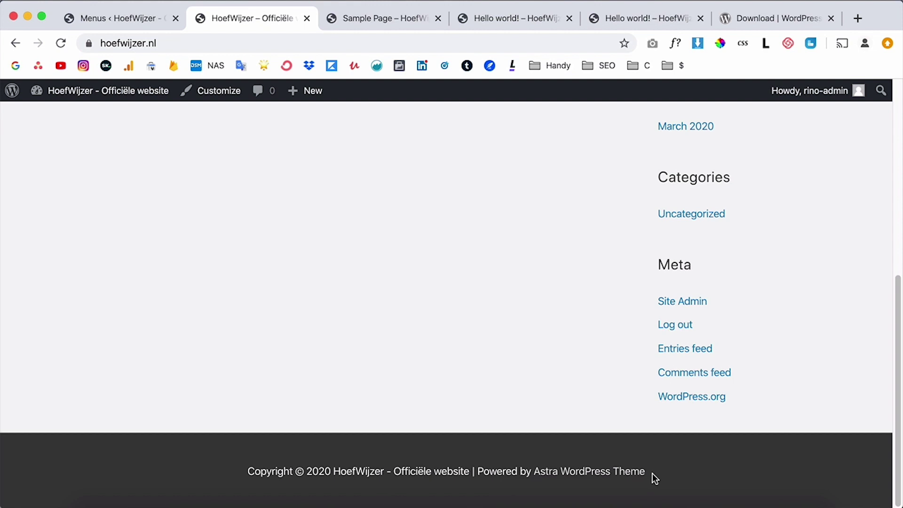
scroll(705, 467, "up", 10)
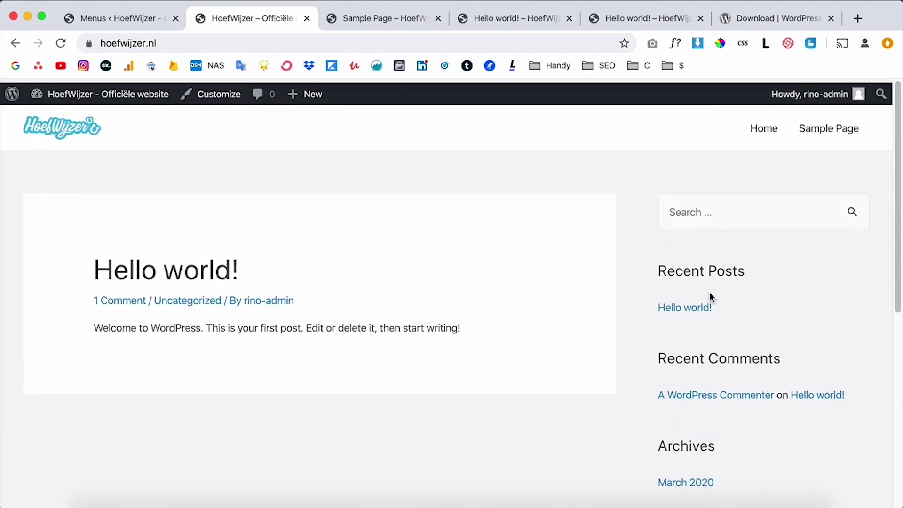
left_click(118, 18)
scroll(485, 352, "up", 2)
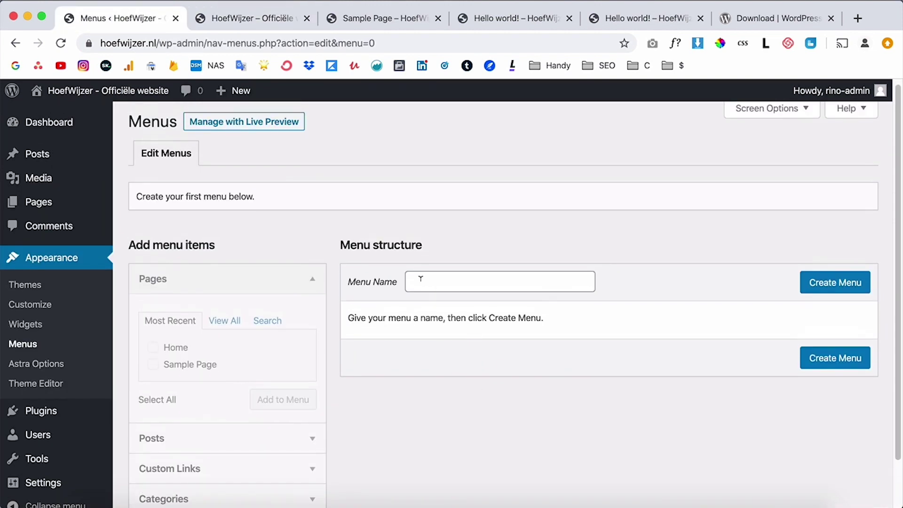
scroll(433, 280, "down", 1)
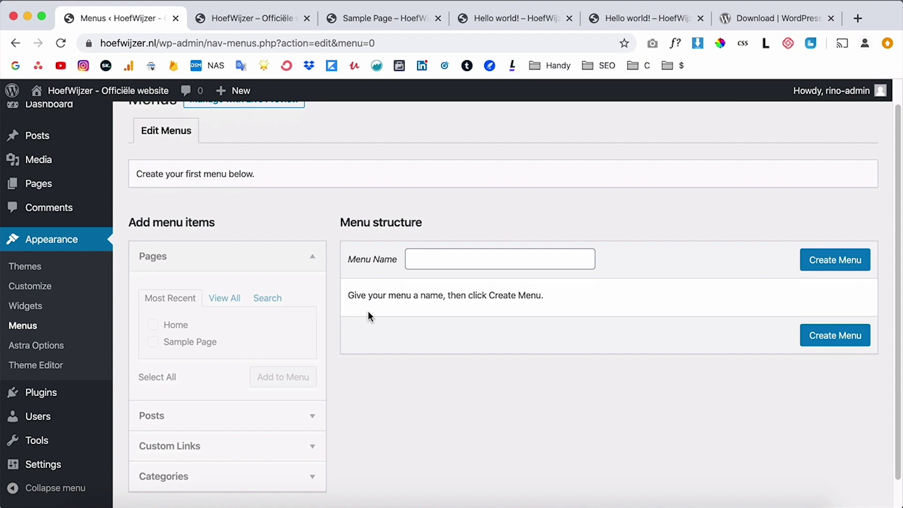
key("ctrl+Tab")
left_click(103, 13)
scroll(189, 283, "up", 1)
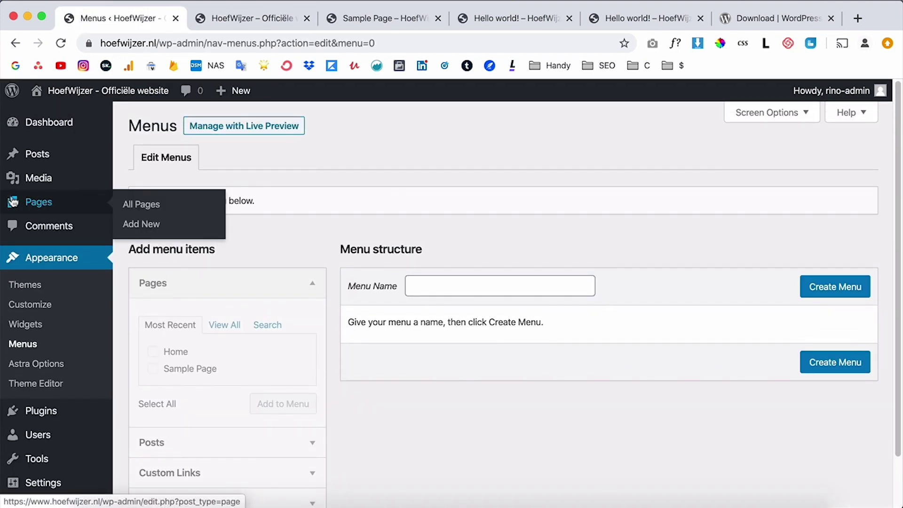
left_click(238, 21)
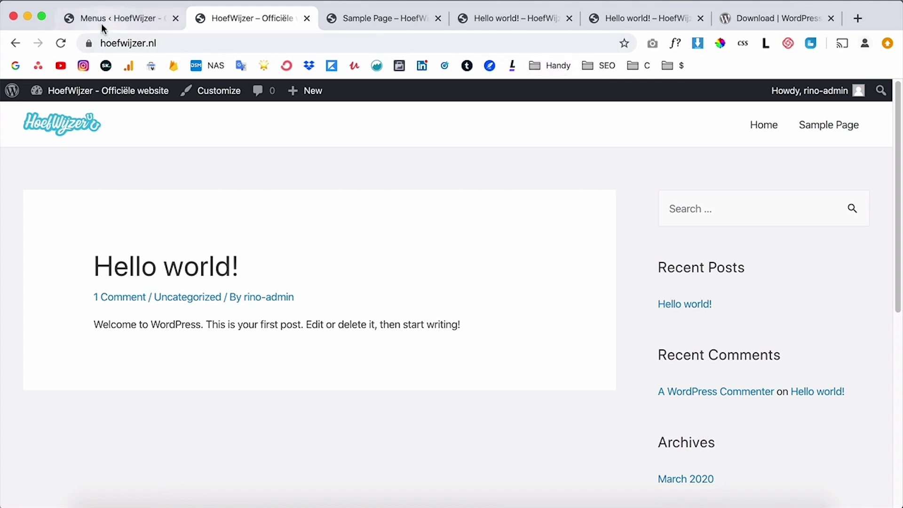
left_click(120, 18)
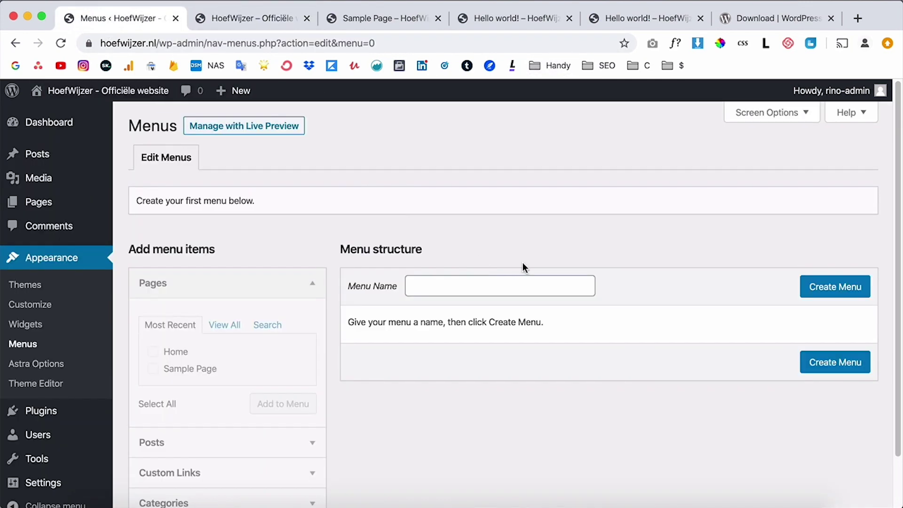
Create a menu named 'Top main' and add the Home page to it.
left_click(490, 279)
type("Top main")
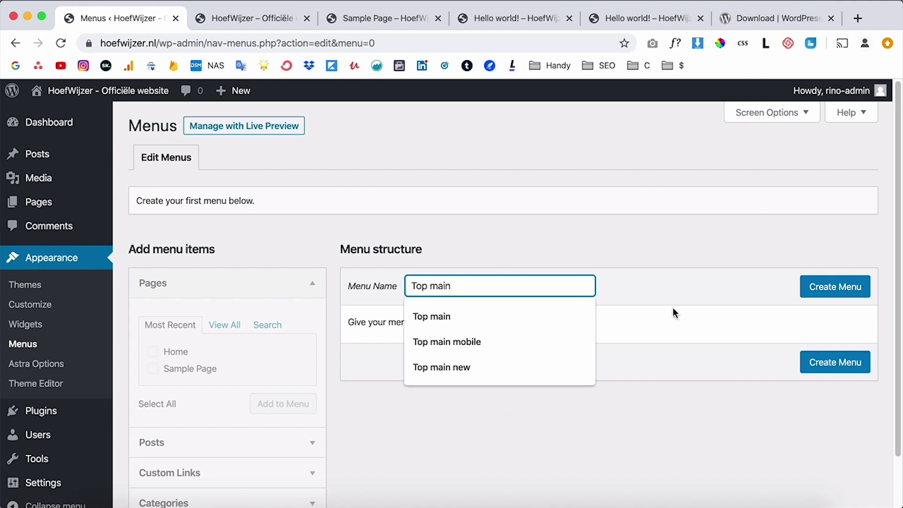
left_click(832, 288)
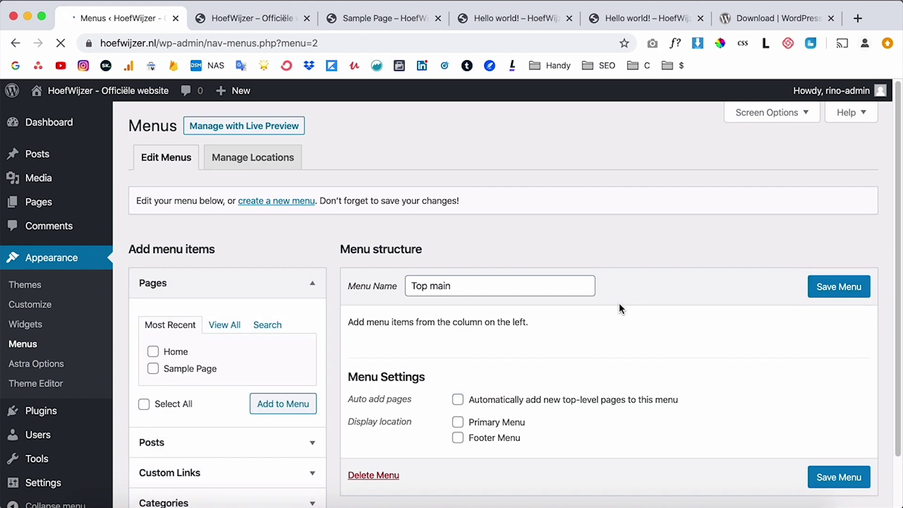
left_click(154, 353)
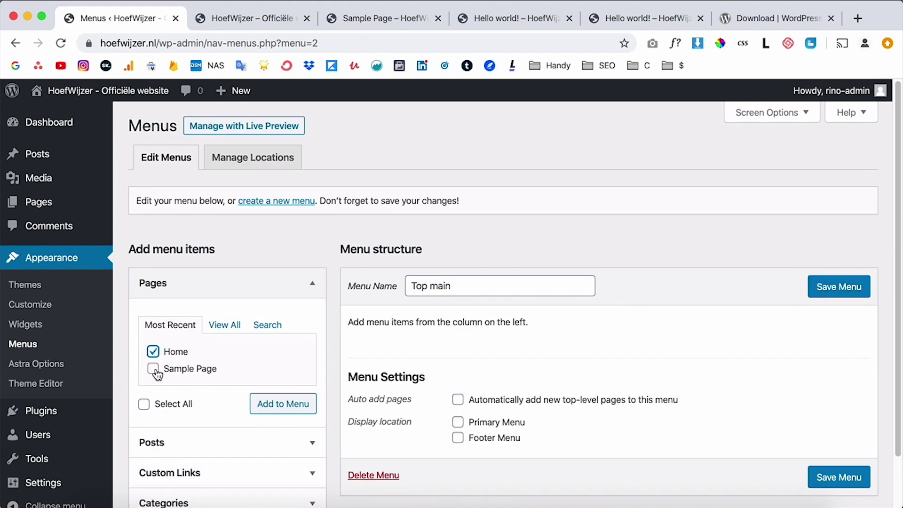
left_click(293, 405)
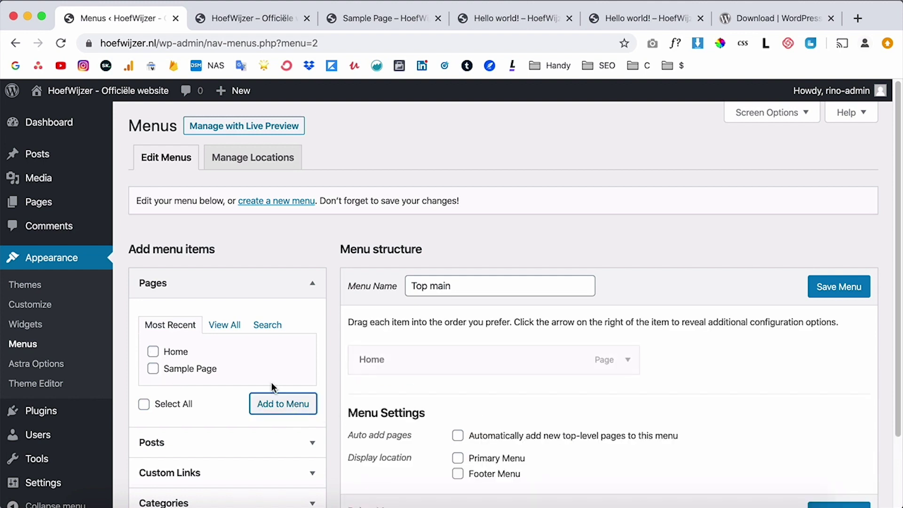
Save the Top main menu with Primary Menu as its display location.
scroll(447, 363, "down", 1)
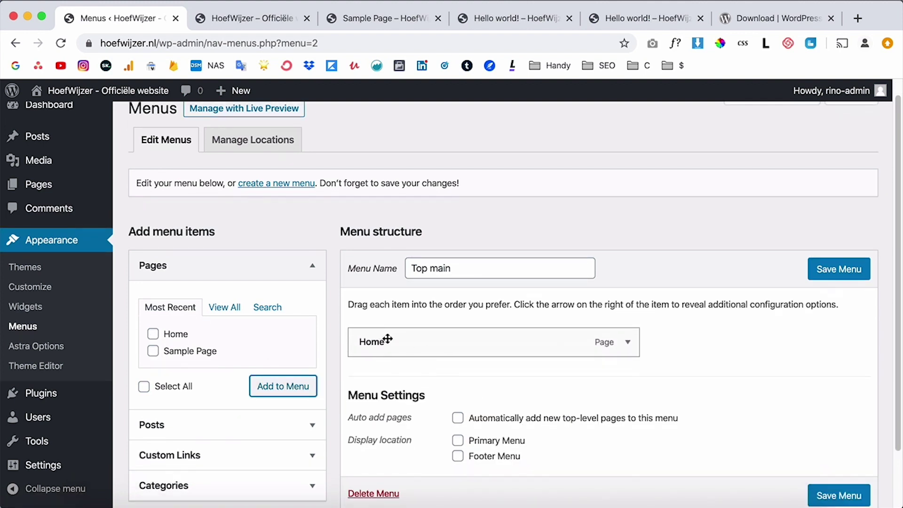
scroll(415, 344, "down", 1)
scroll(400, 329, "down", 1)
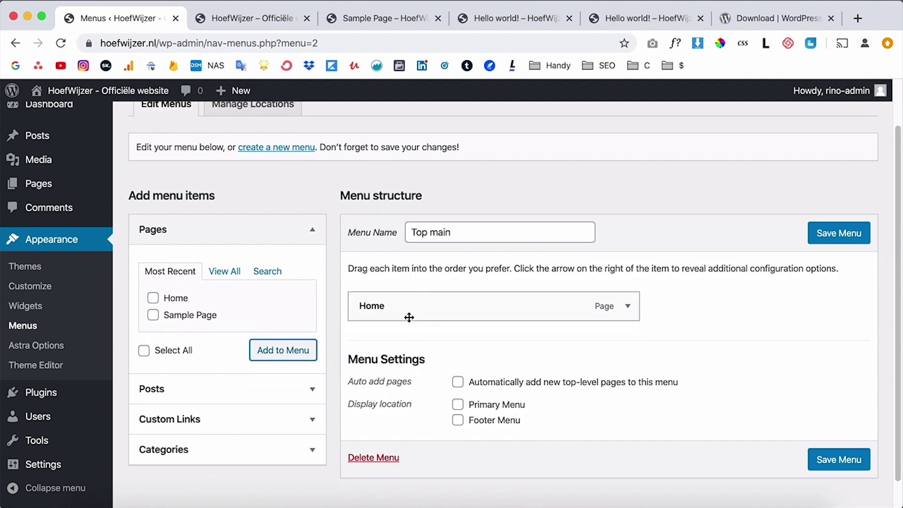
scroll(410, 313, "down", 1)
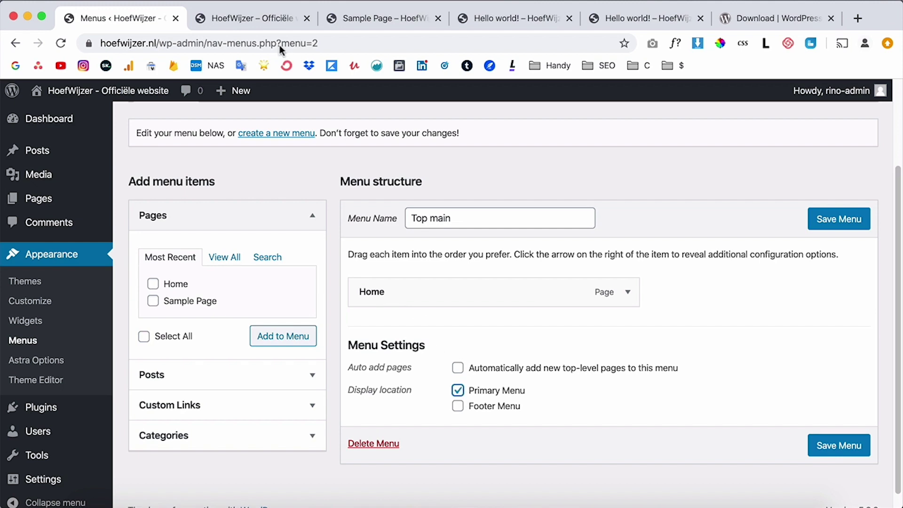
left_click(236, 18)
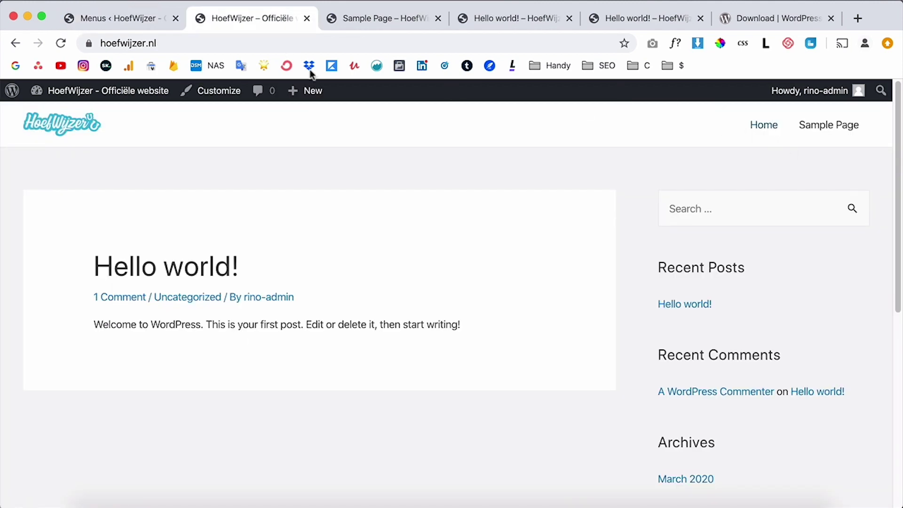
left_click(128, 19)
left_click(836, 444)
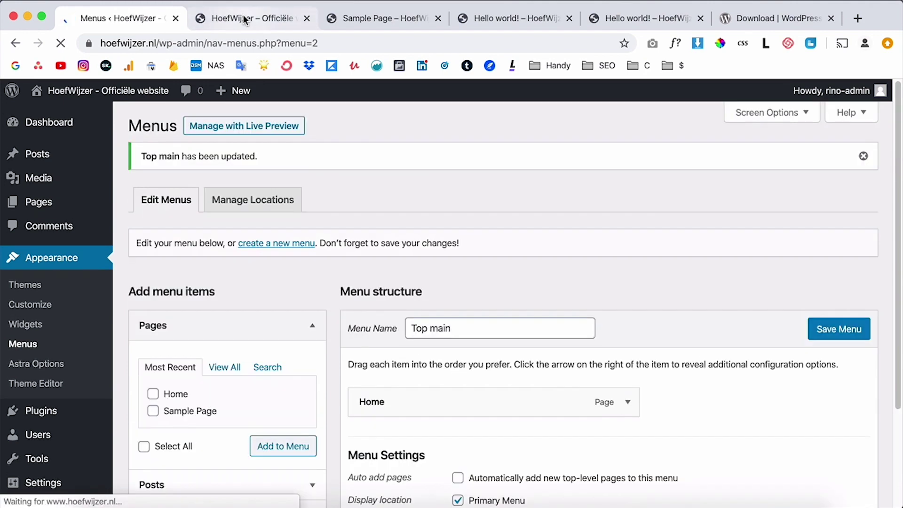
Reload the front page to confirm the header menu shows only Home, then return to admin.
left_click(244, 15)
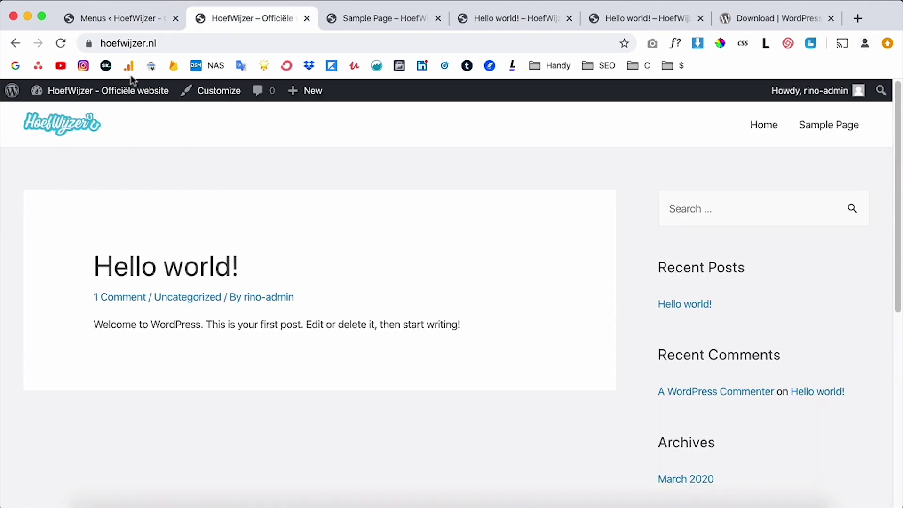
left_click(60, 43)
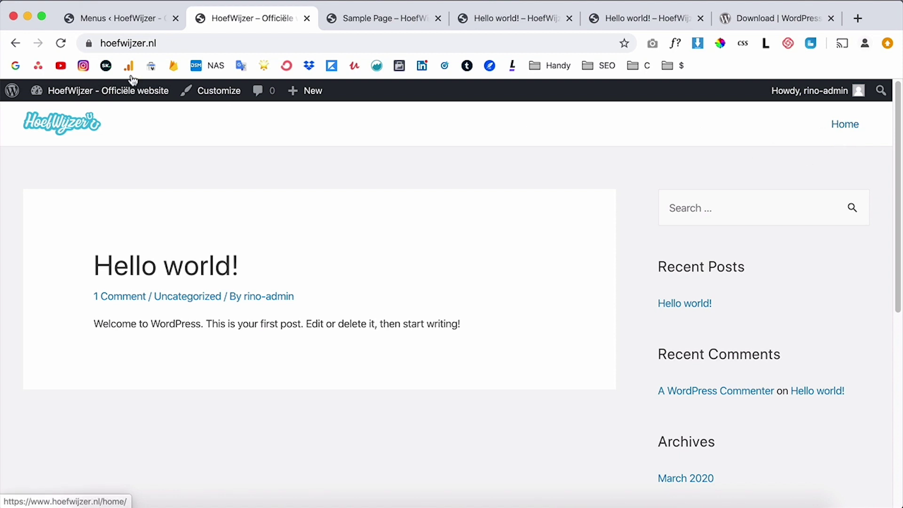
left_click(128, 20)
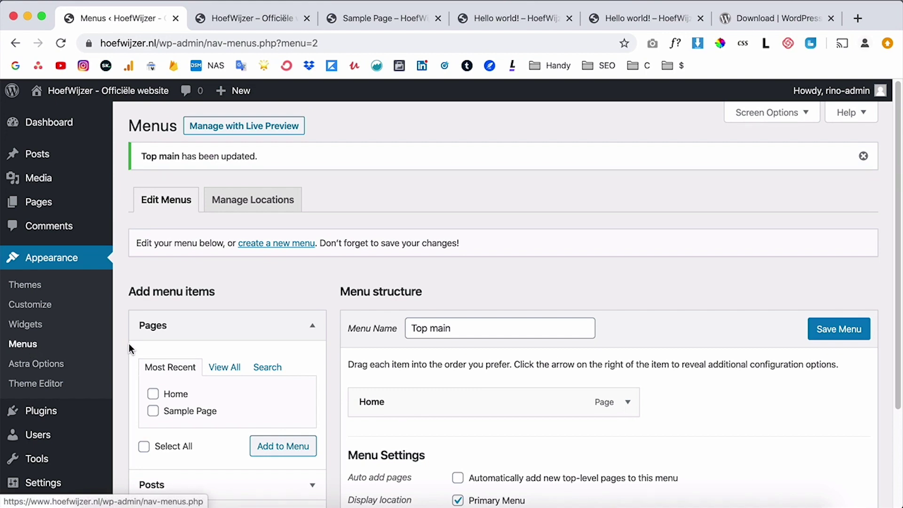
scroll(119, 353, "down", 2)
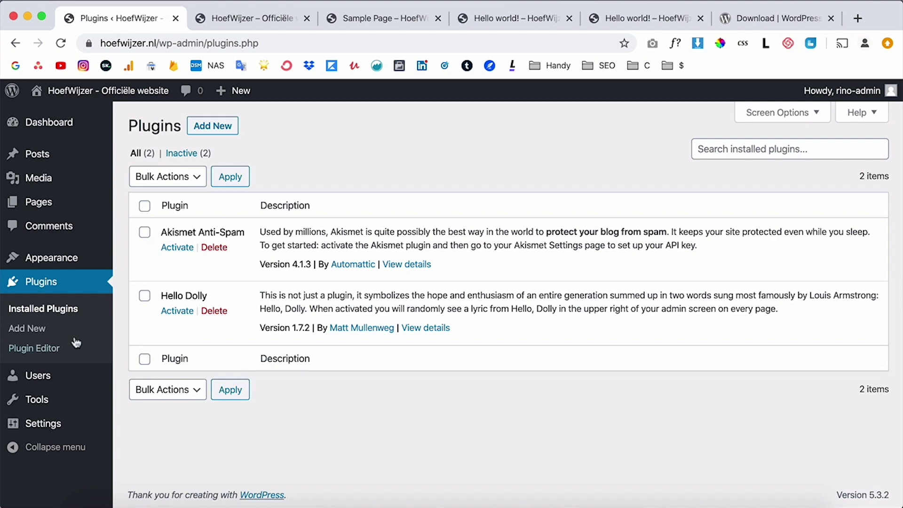
Open Add Plugins, show the Popular list, and search for 'analytics'.
left_click(39, 332)
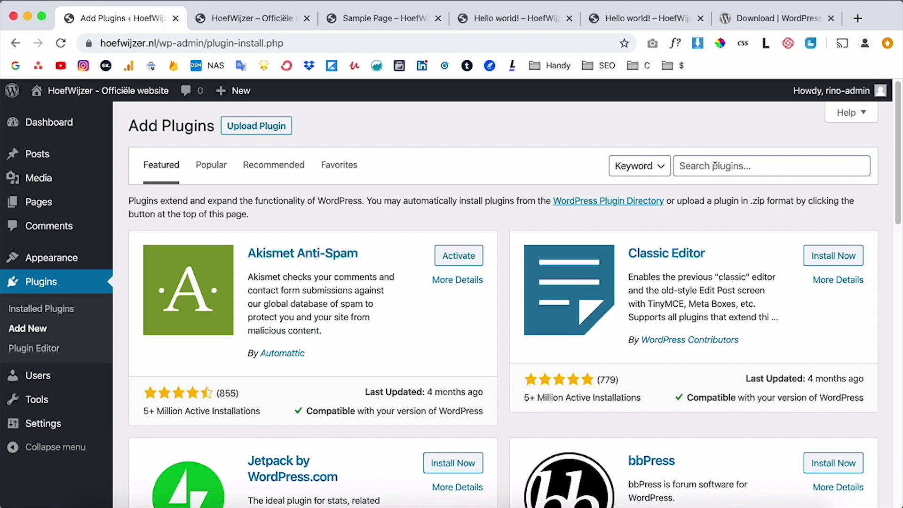
scroll(423, 220, "up", 1)
scroll(423, 220, "down", 1)
left_click(219, 165)
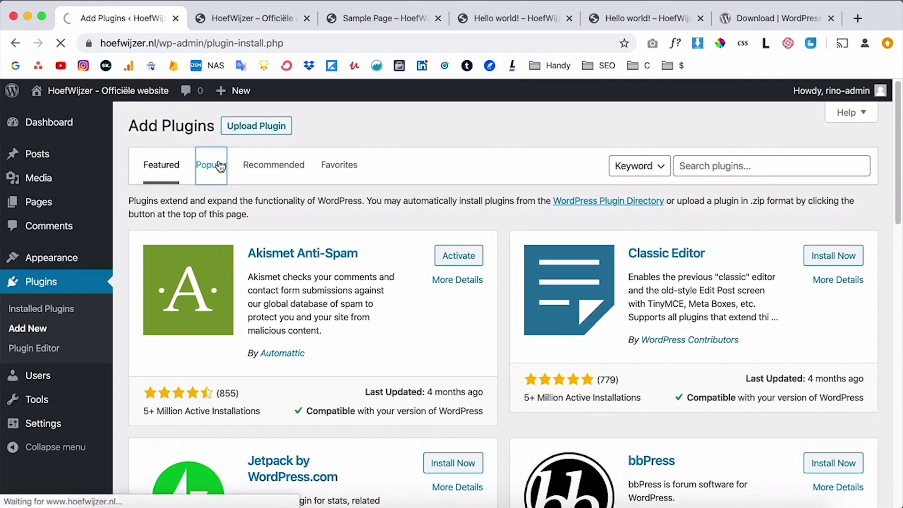
left_click(714, 165)
type("analy")
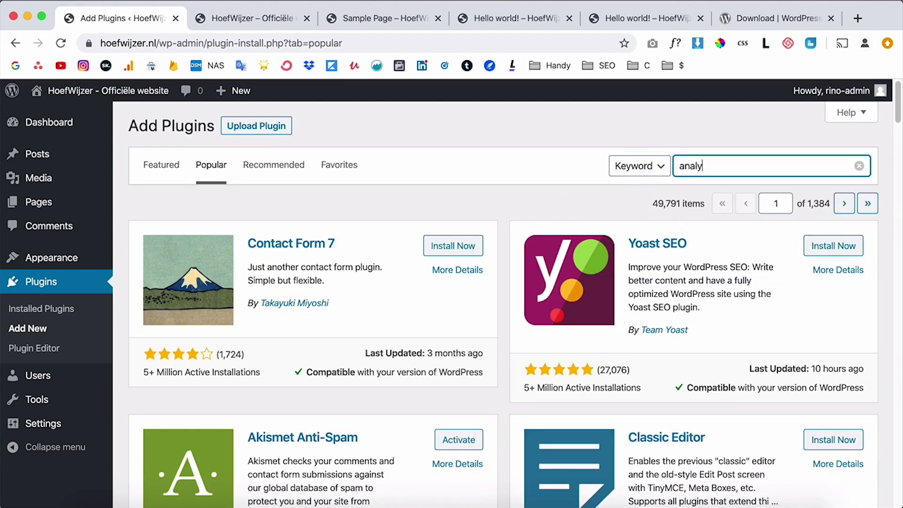
type("tics")
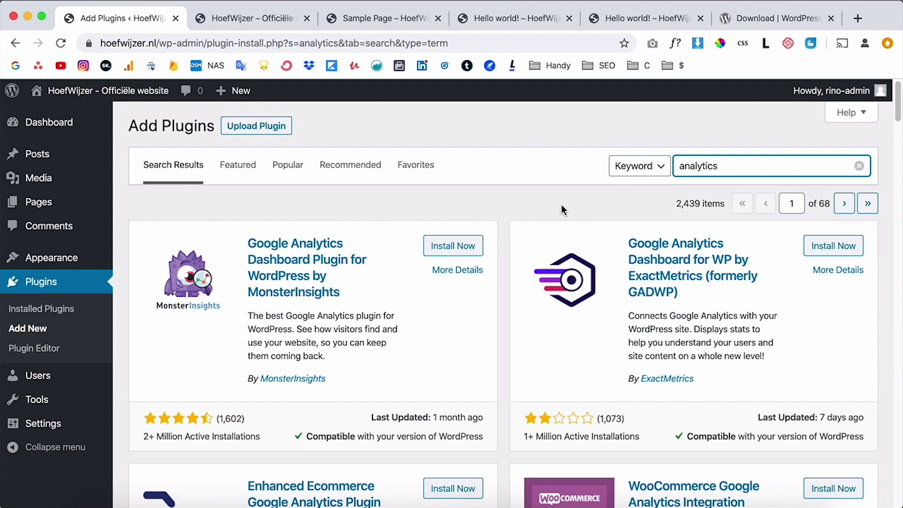
Search the plugin directory for 'security' and scroll through the results.
double_click(696, 166)
type("security")
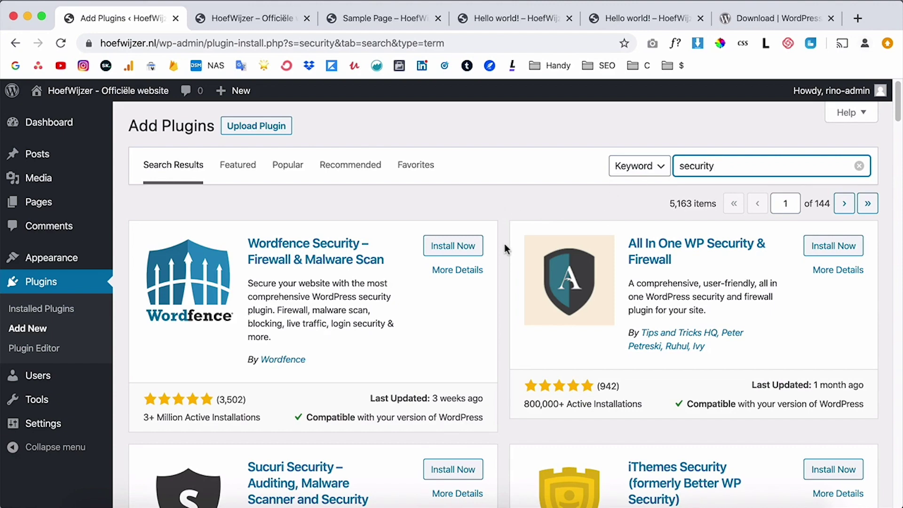
scroll(501, 242, "down", 5)
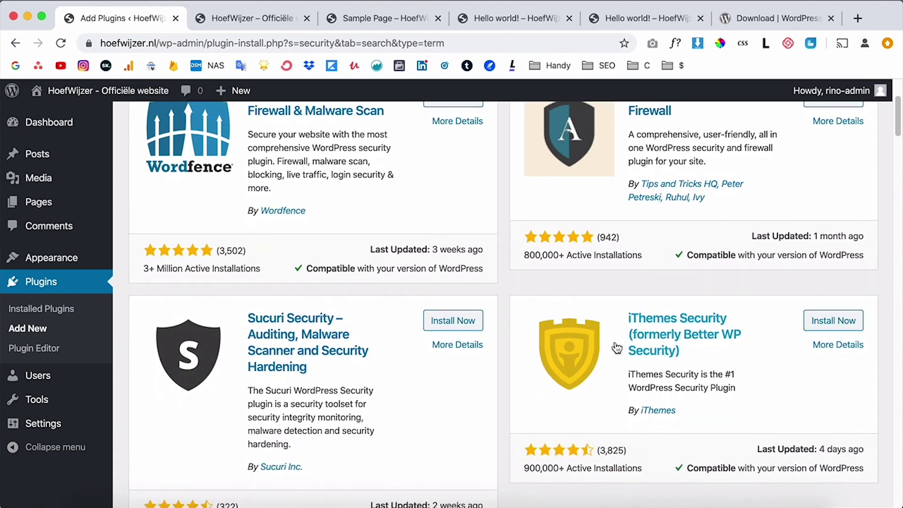
scroll(499, 340, "up", 5)
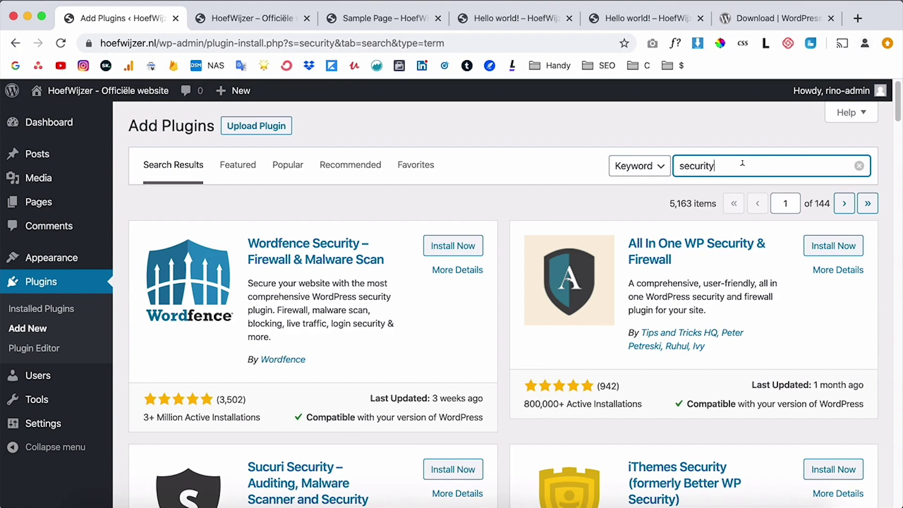
Change the plugin search to 'backup' and open the Elementor result.
double_click(723, 167)
type("backup")
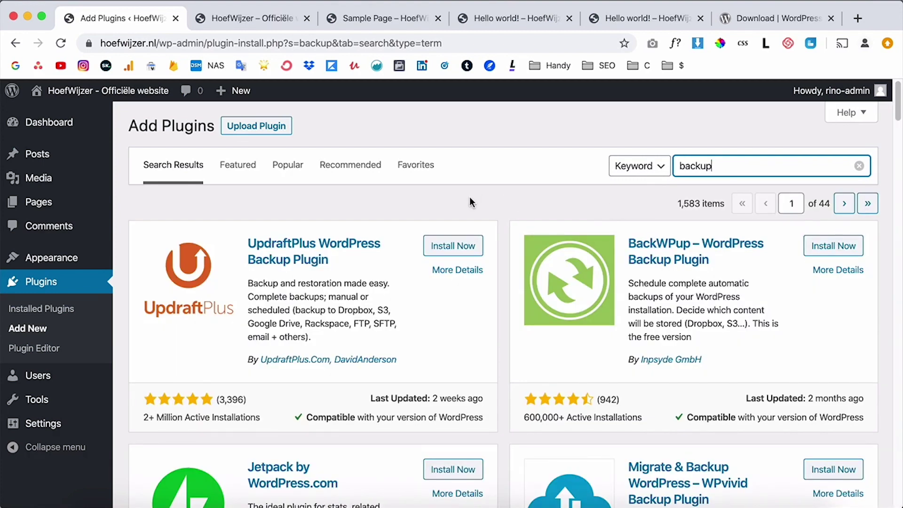
left_click(503, 210)
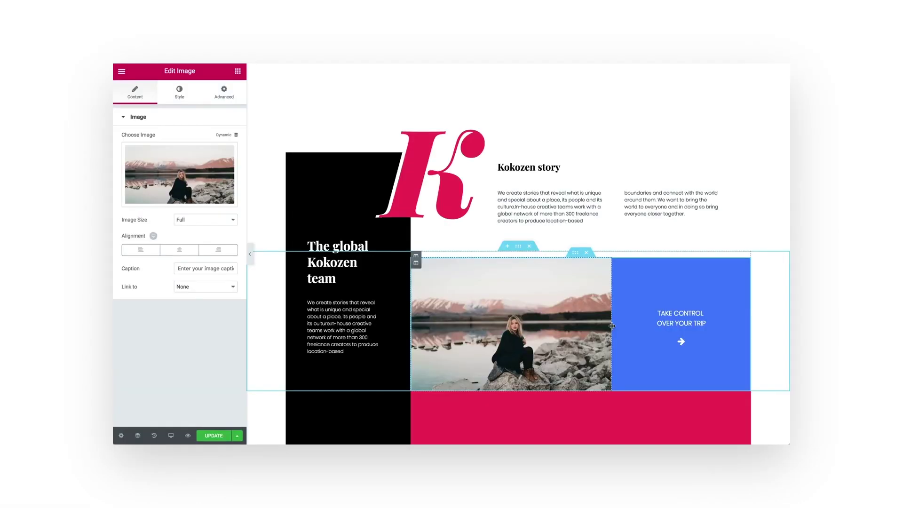
Widen the image column to about two thirds and set a large 'donut worry' heading.
left_click_drag(610, 338, 638, 338)
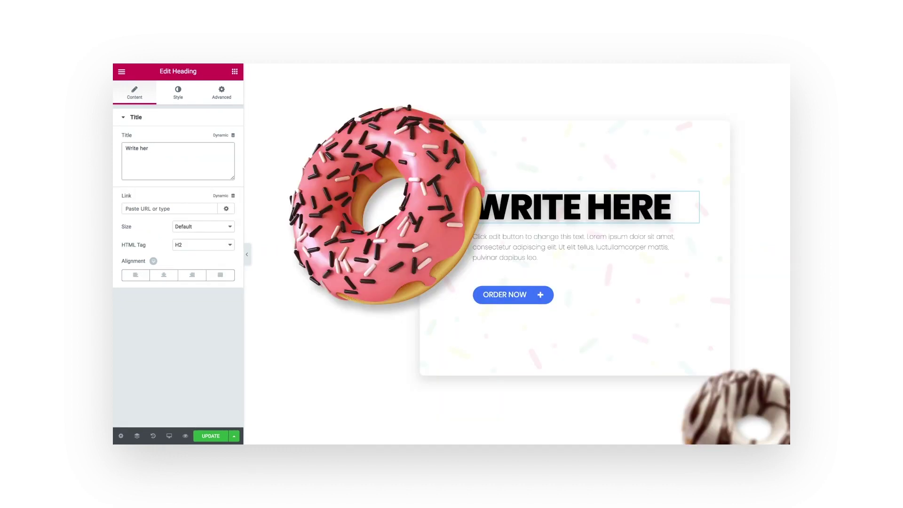
key("BackSpace")
key("BackSpace")
key("BackSpace")
key("BackSpace")
key("BackSpace")
key("BackSpace")
key("BackSpace")
key("BackSpace")
key("BackSpace")
key("BackSpace")
type("don")
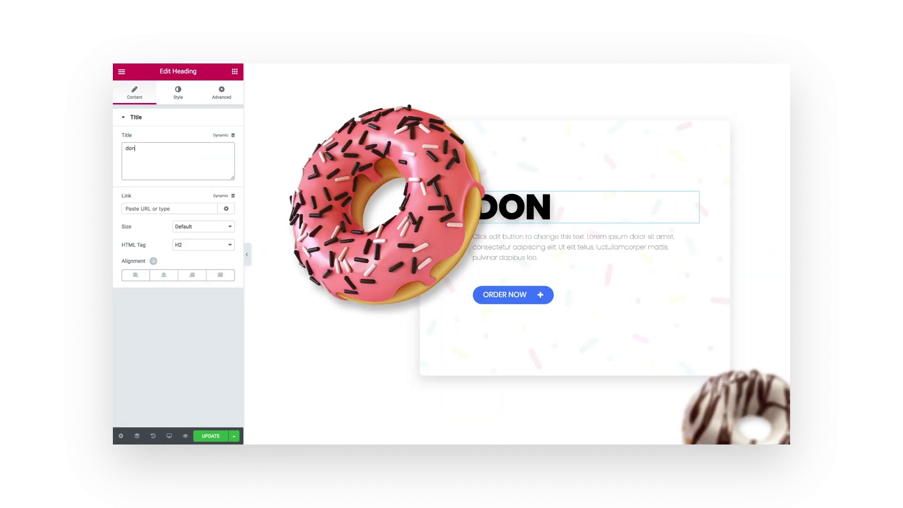
type("ut worry")
left_click(178, 92)
left_click(224, 157)
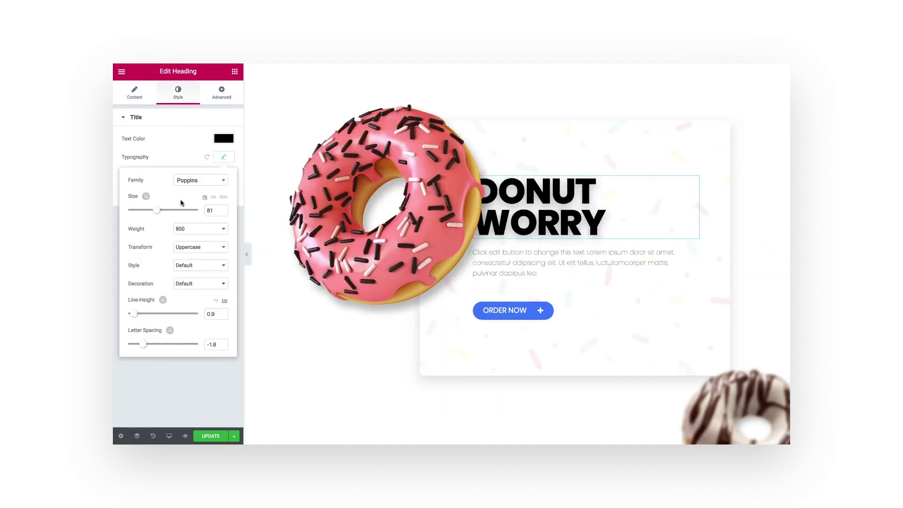
left_click_drag(158, 210, 168, 211)
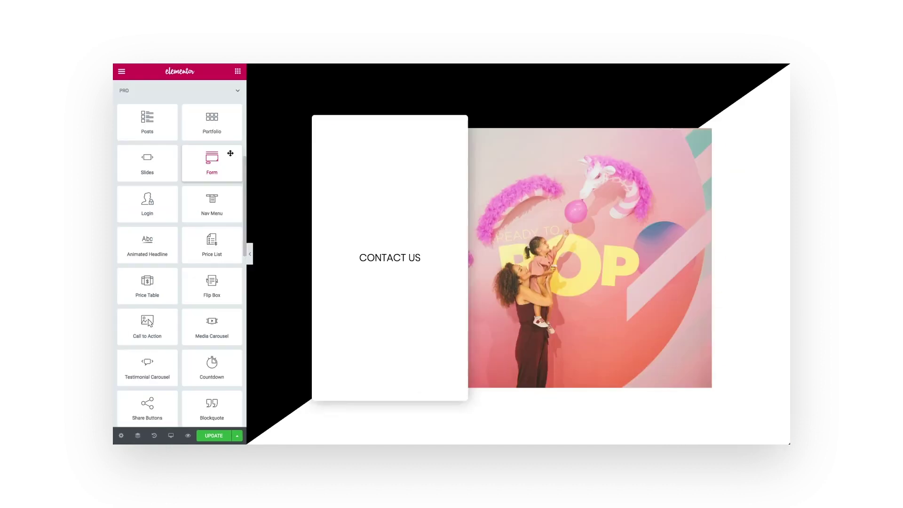
Add a form to the contact page and make its Send button full width.
left_click_drag(212, 153, 397, 261)
left_click(148, 306)
left_click(136, 226)
left_click(164, 227)
left_click(223, 227)
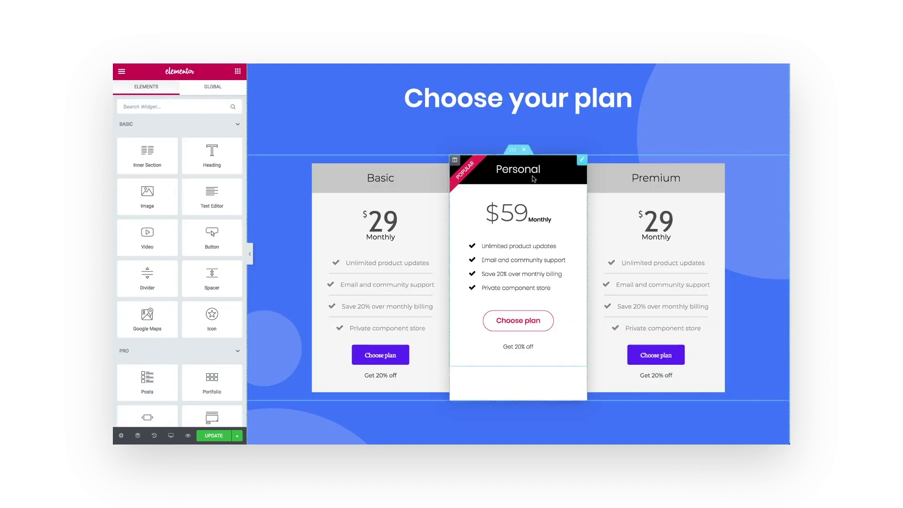
Copy the Personal card header style and paste it onto the Basic and Premium cards.
right_click(533, 178)
left_click(545, 210)
right_click(407, 261)
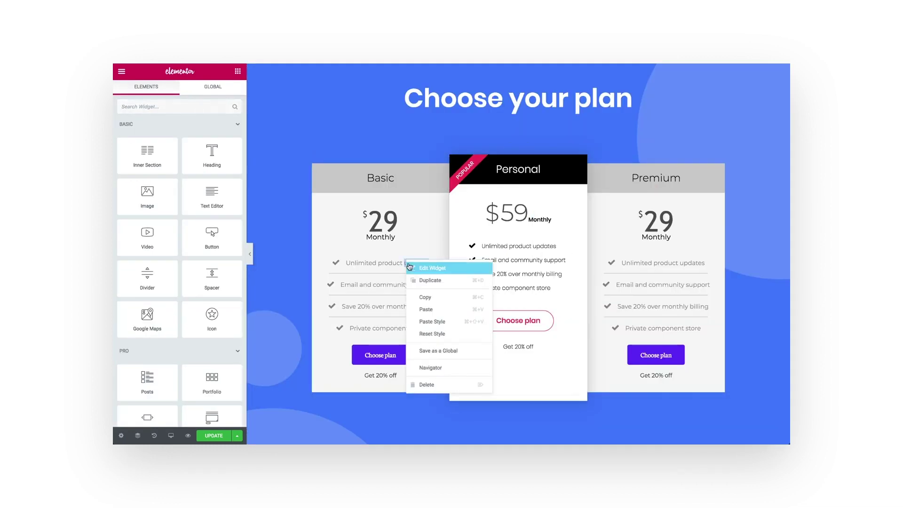
left_click(468, 323)
right_click(645, 293)
left_click(706, 354)
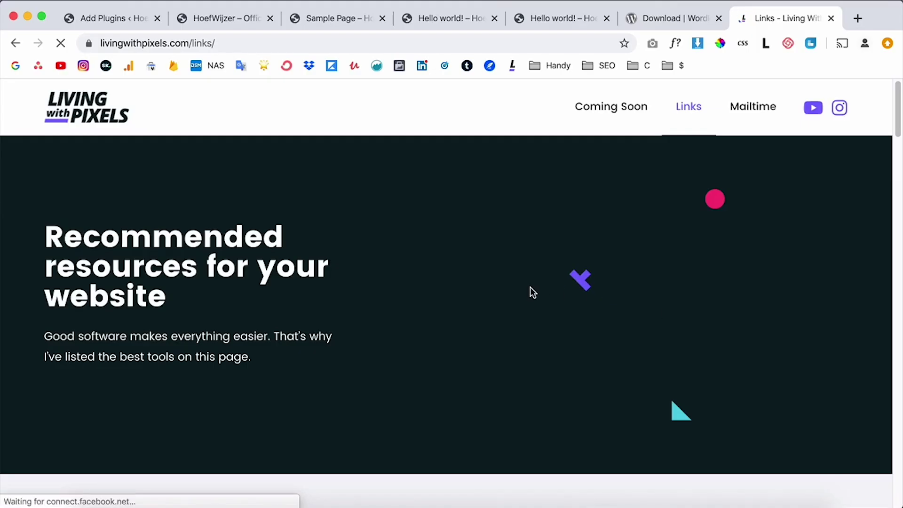
Scroll to Page builders on the Living with Pixels links page and download Elementor Free.
scroll(529, 286, "down", 5)
scroll(529, 285, "down", 2)
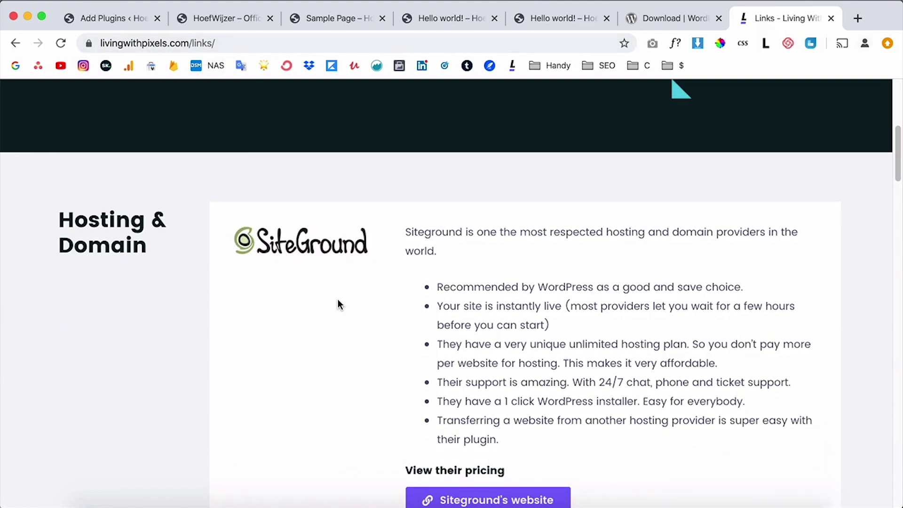
scroll(338, 303, "down", 10)
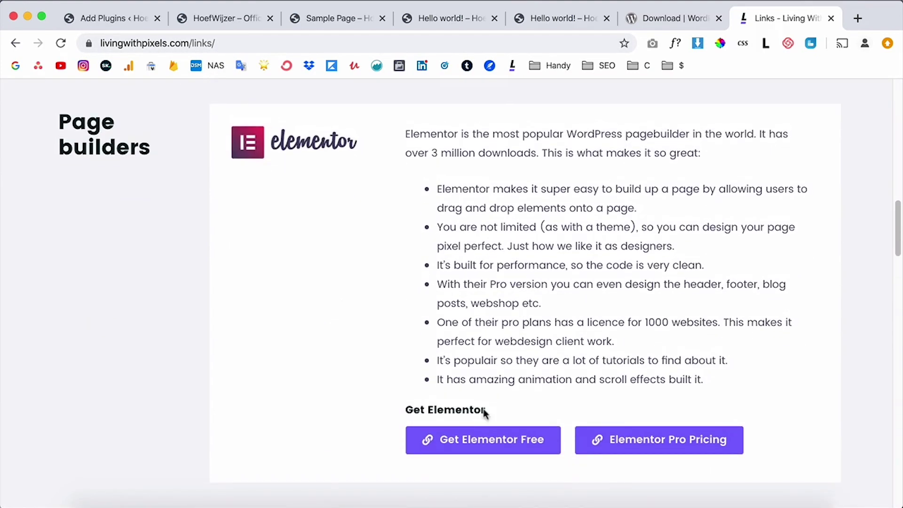
left_click(487, 442)
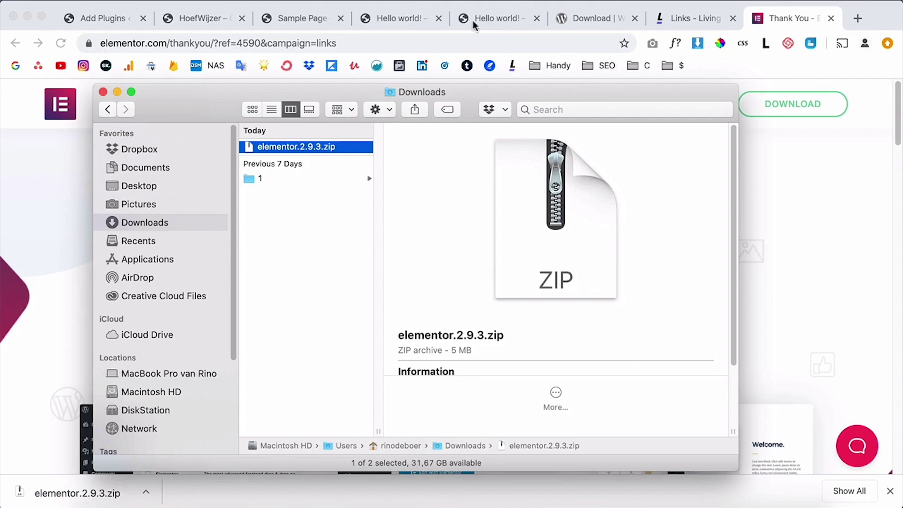
After confirming elementor.2.9.3.zip downloaded, return to the Add Plugins tab.
left_click(103, 18)
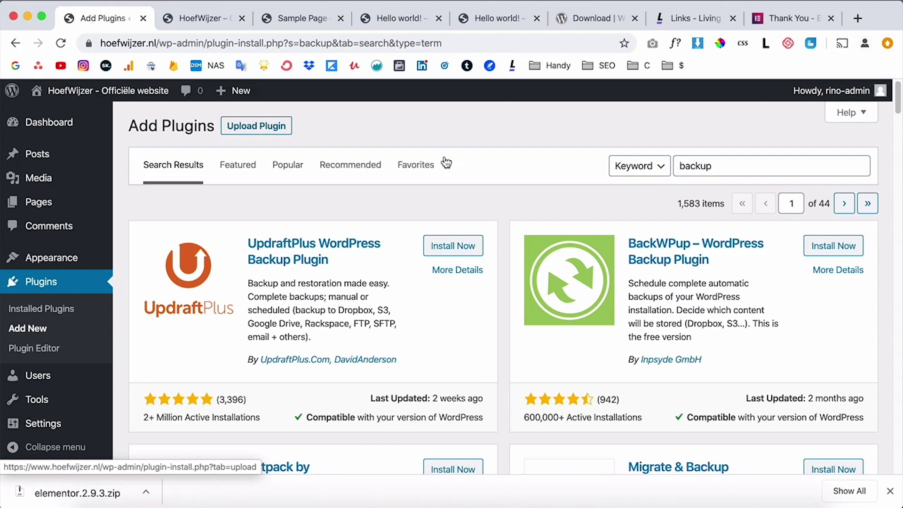
Upload the elementor.2.9.3.zip plugin file and start its installation.
left_click(264, 130)
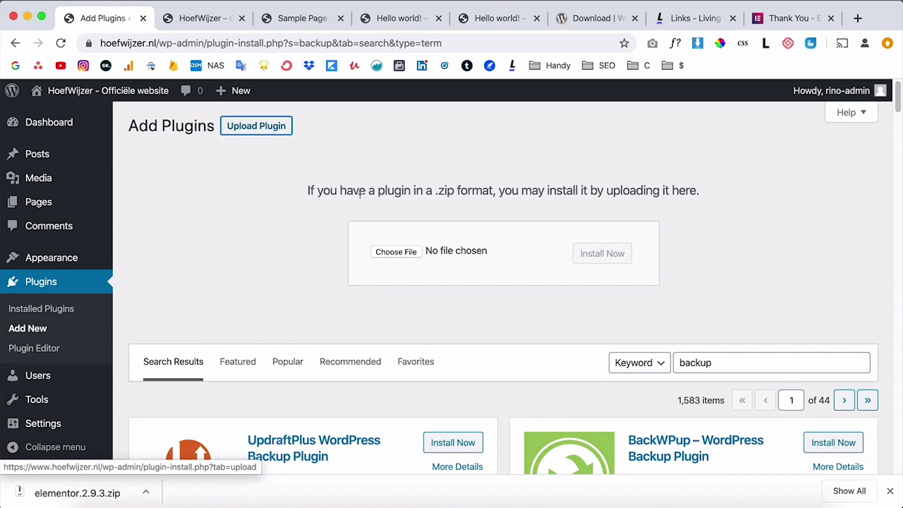
left_click_drag(75, 495, 397, 258)
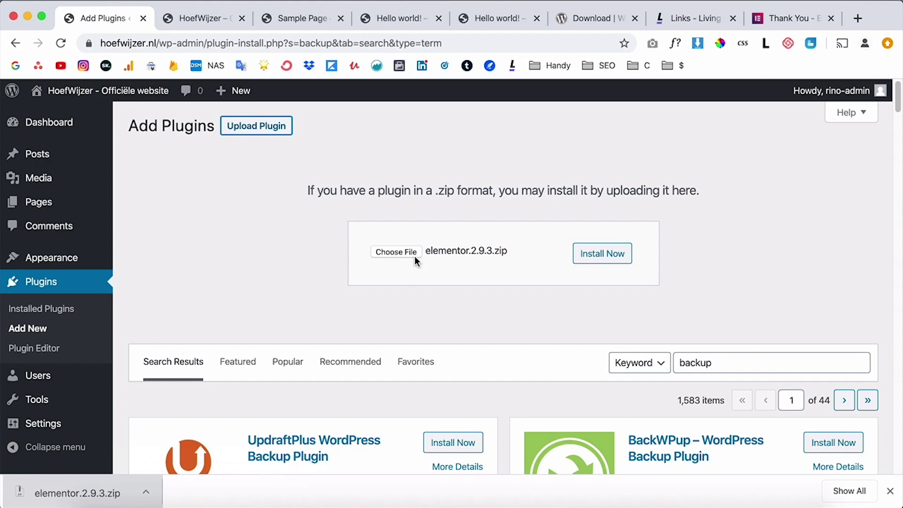
left_click(609, 256)
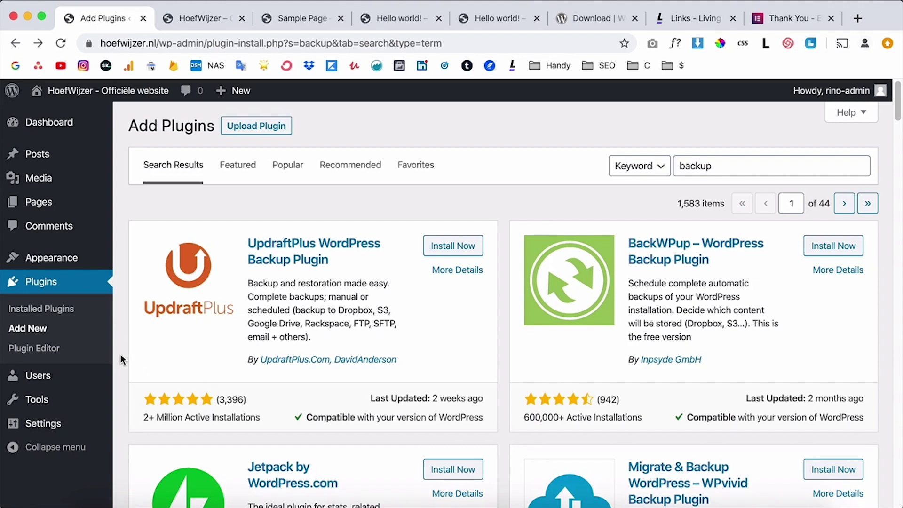
Go to Users > All Users and start adding a new user.
mouse_move(58, 381)
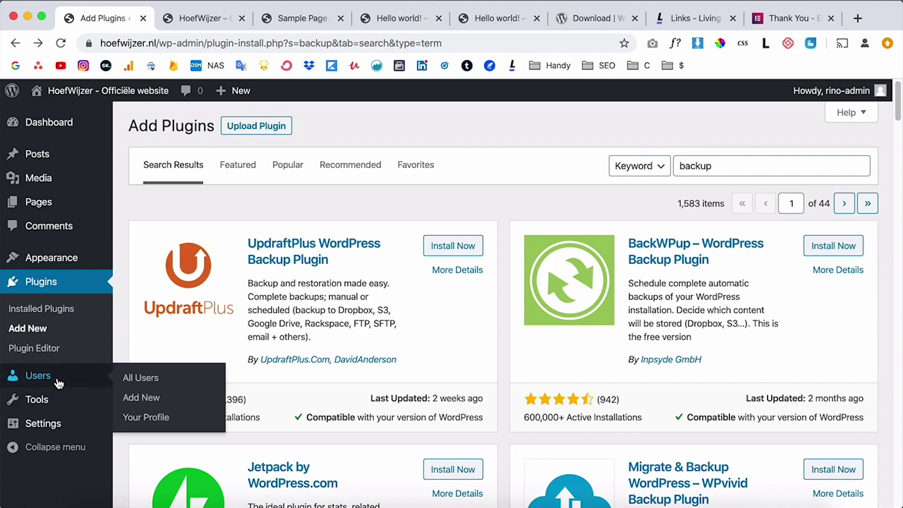
left_click(150, 380)
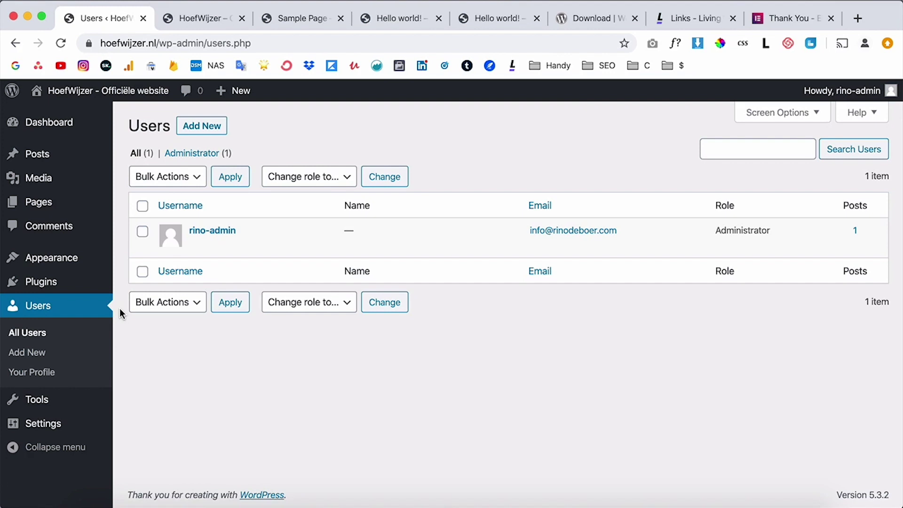
mouse_move(257, 241)
left_click(208, 127)
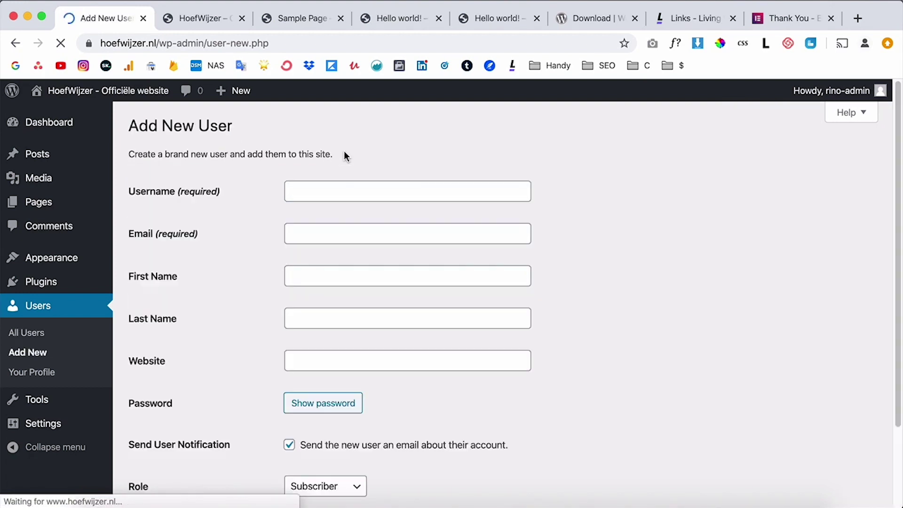
Enter the new user's username, accept the suggested e-mail, and assign the Editor role.
type("Fenna")
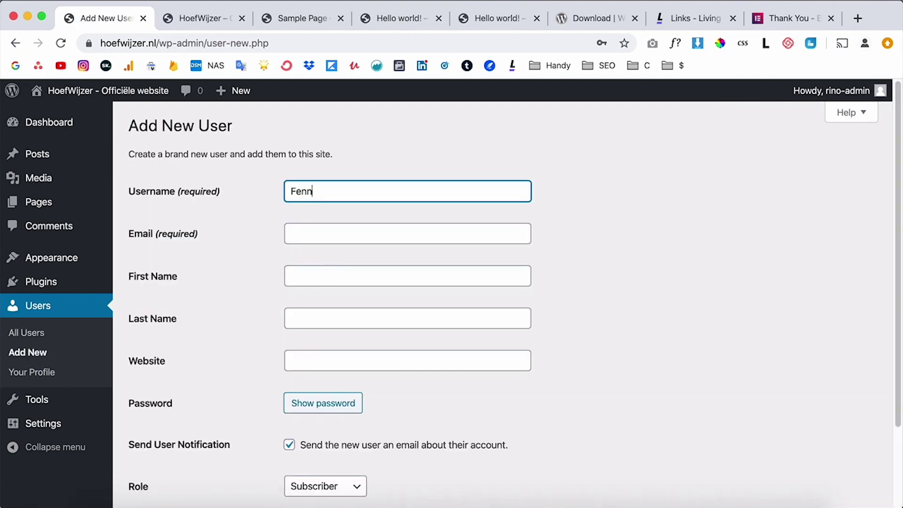
key("Tab")
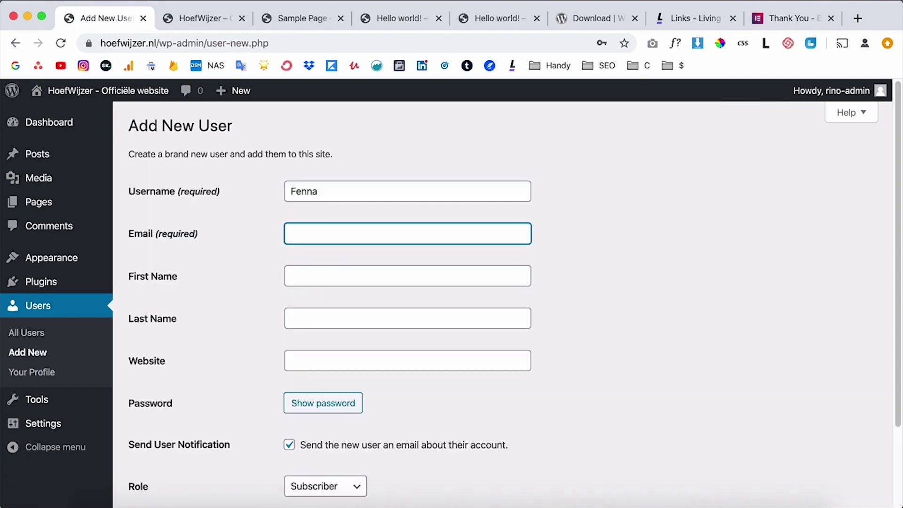
left_click(336, 254)
scroll(655, 275, "down", 5)
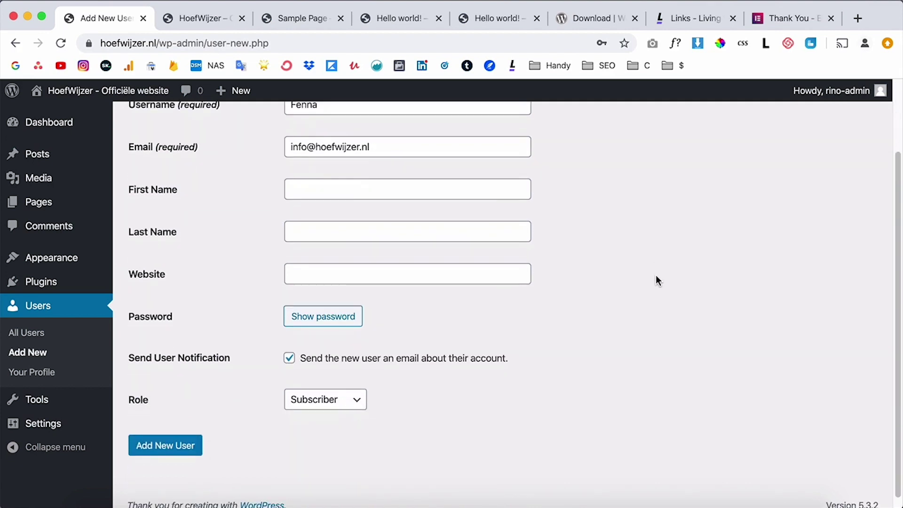
scroll(470, 376, "up", 2)
left_click(326, 436)
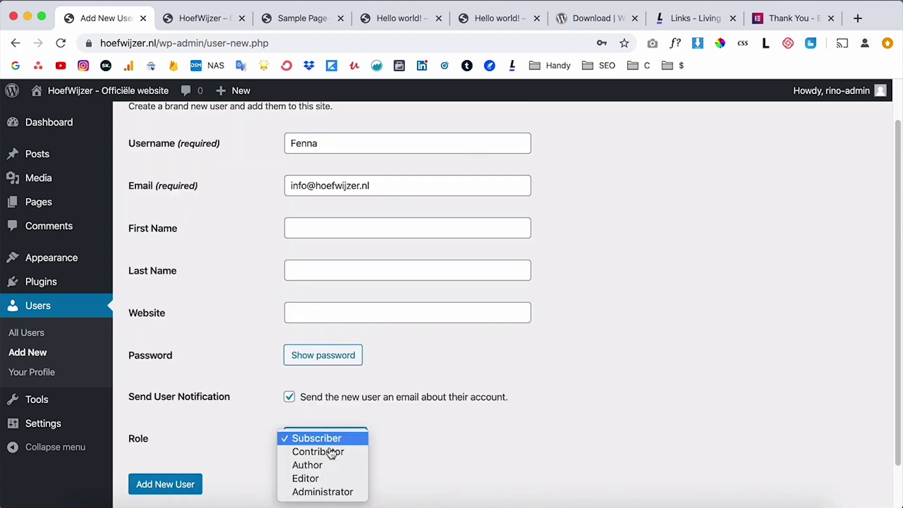
left_click(334, 484)
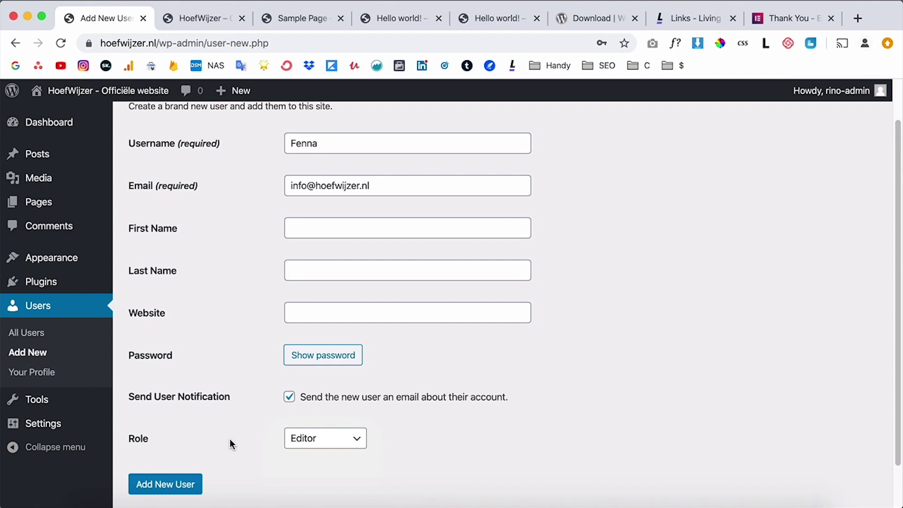
scroll(197, 405, "down", 2)
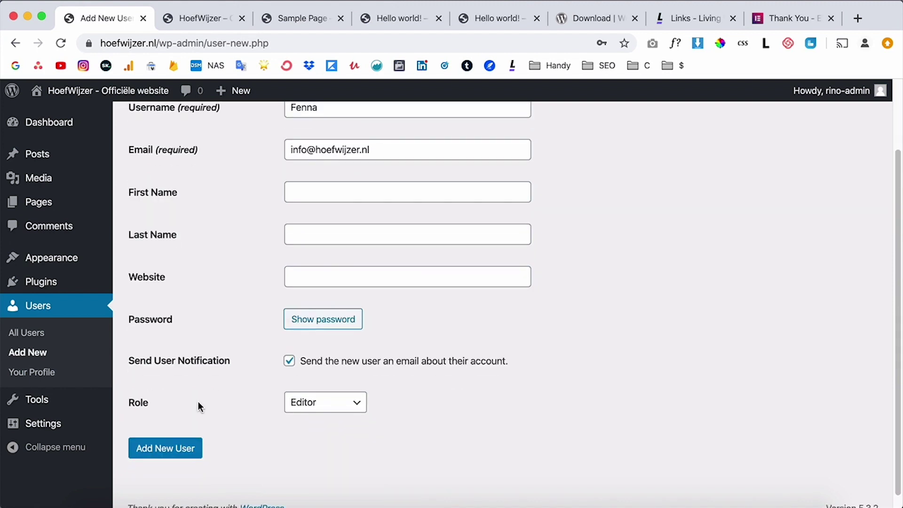
In General Settings, clear the default tagline 'Just another WordPress site'.
mouse_move(61, 423)
left_click(144, 352)
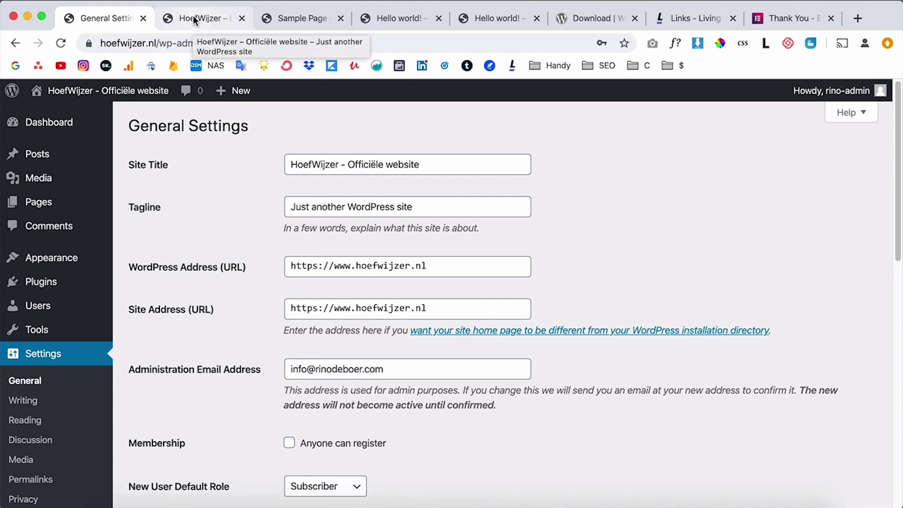
triple_click(330, 205)
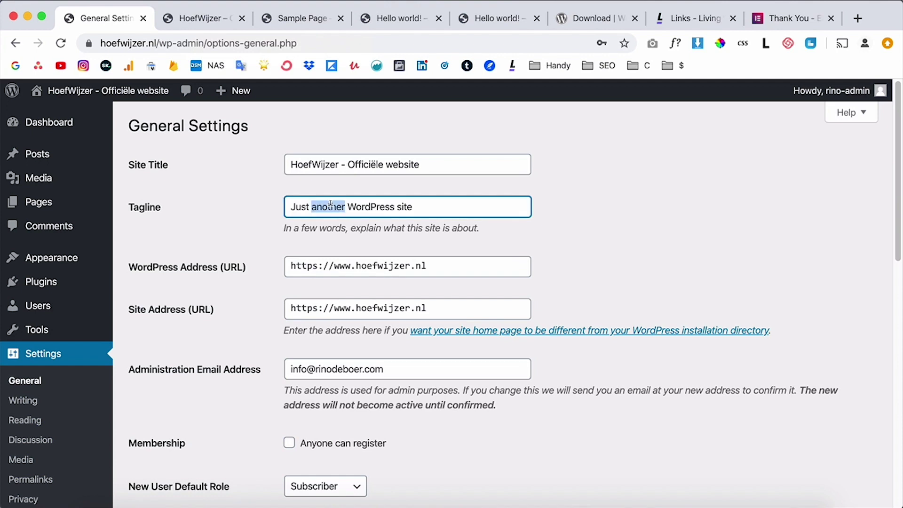
key("BackSpace")
Move 'Officiële website' from the title into the tagline, leaving title 'HoefWijzer', and save.
left_click_drag(348, 165, 454, 164)
key("ctrl+x")
left_click(339, 198)
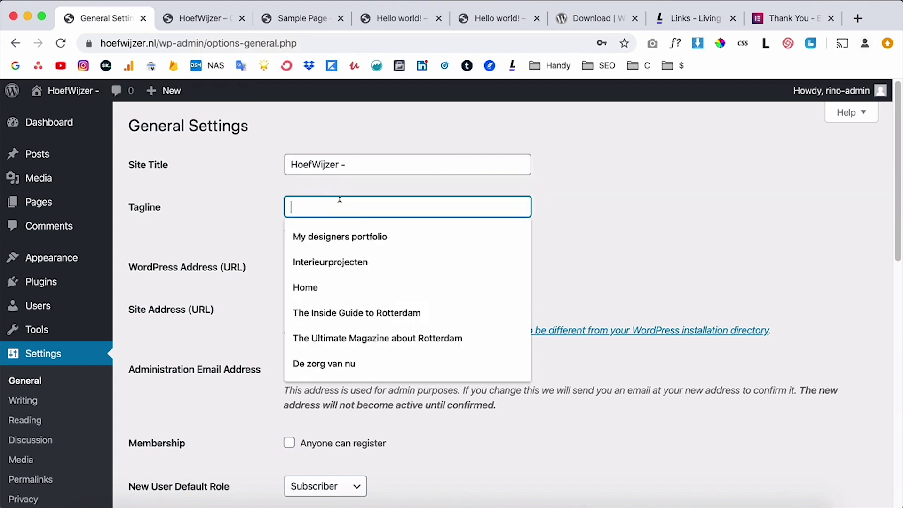
key("ctrl+v")
left_click(366, 162)
key("BackSpace")
key("BackSpace")
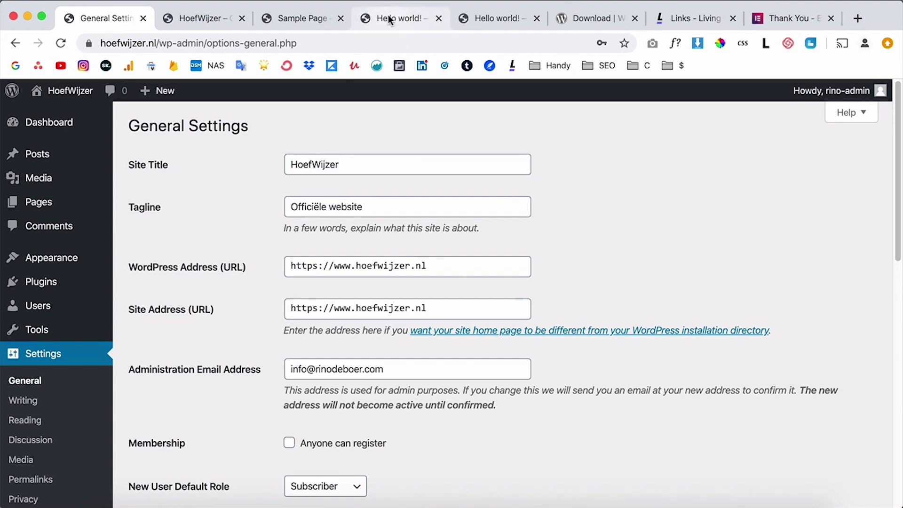
scroll(252, 241, "down", 3)
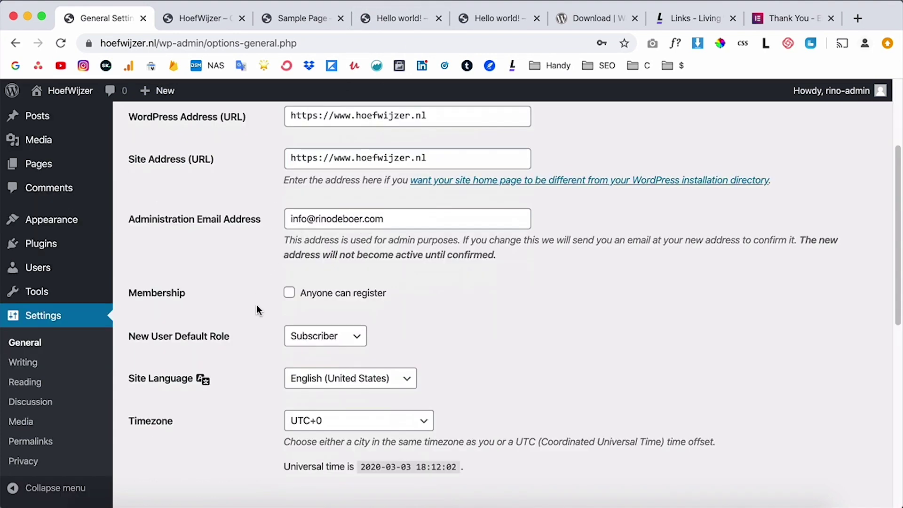
scroll(256, 305, "down", 8)
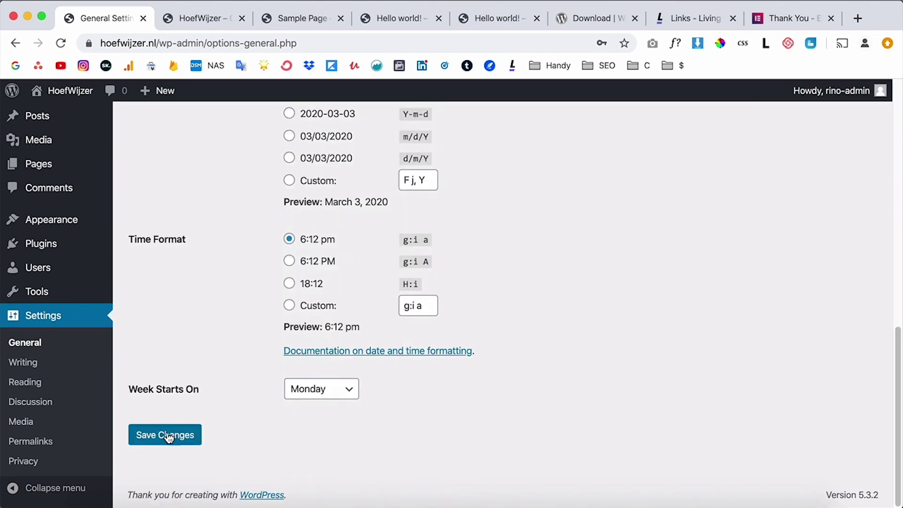
left_click(168, 437)
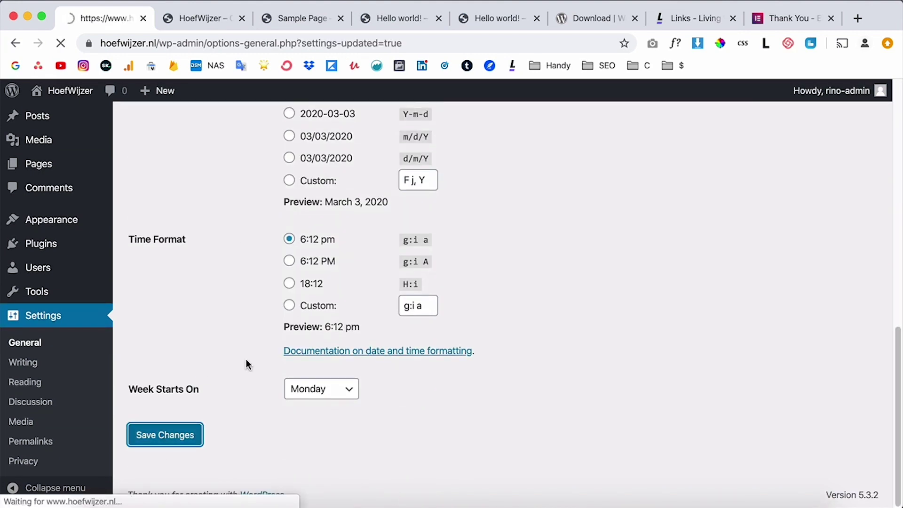
scroll(148, 377, "down", 2)
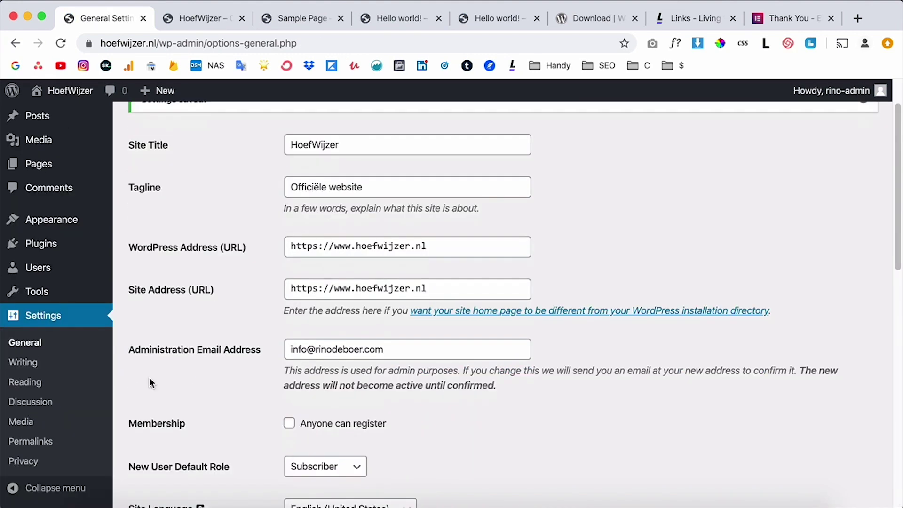
In Reading Settings, set a static homepage to the Home page and save.
left_click(34, 383)
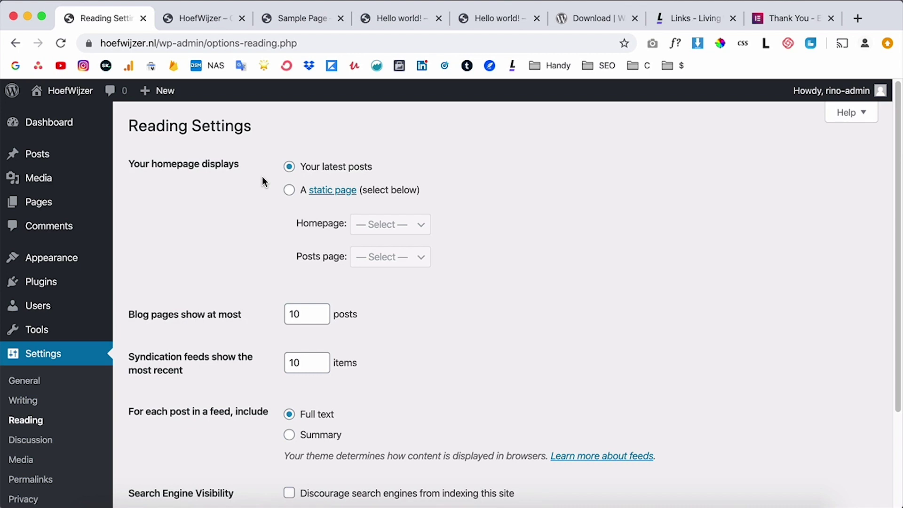
left_click(289, 190)
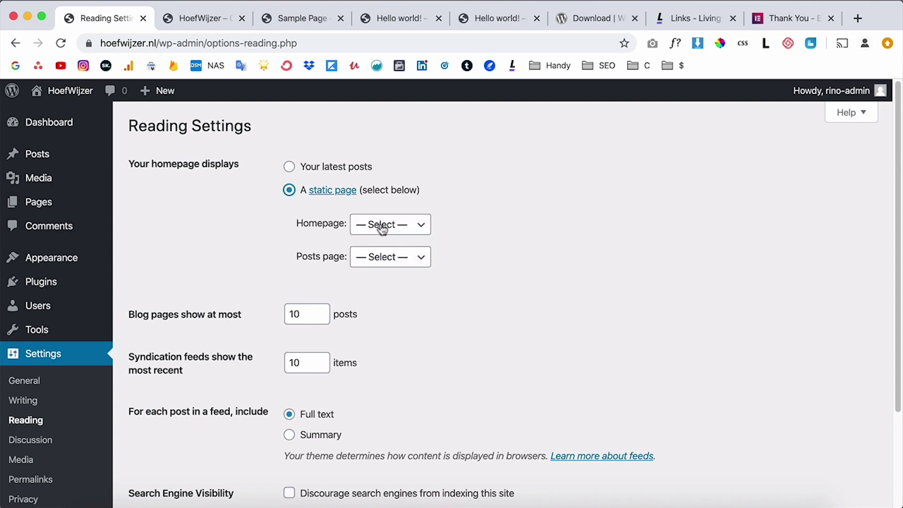
left_click(396, 230)
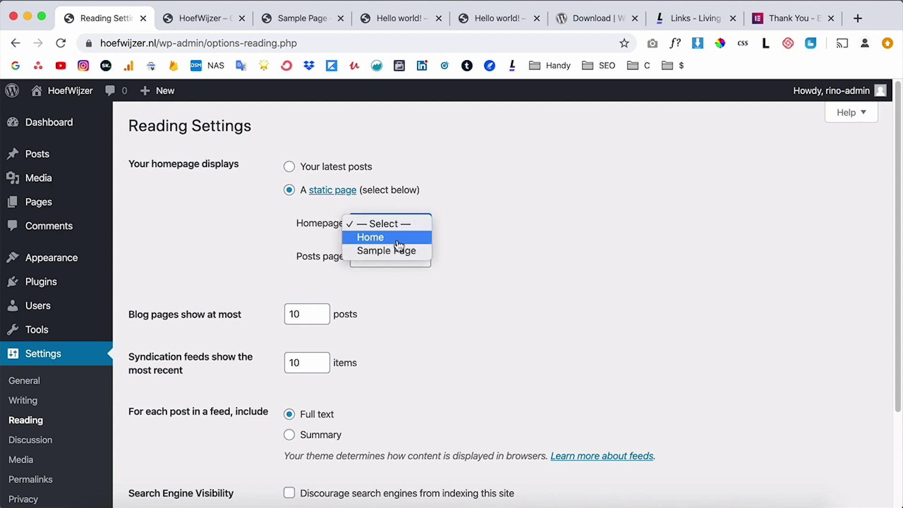
left_click(394, 238)
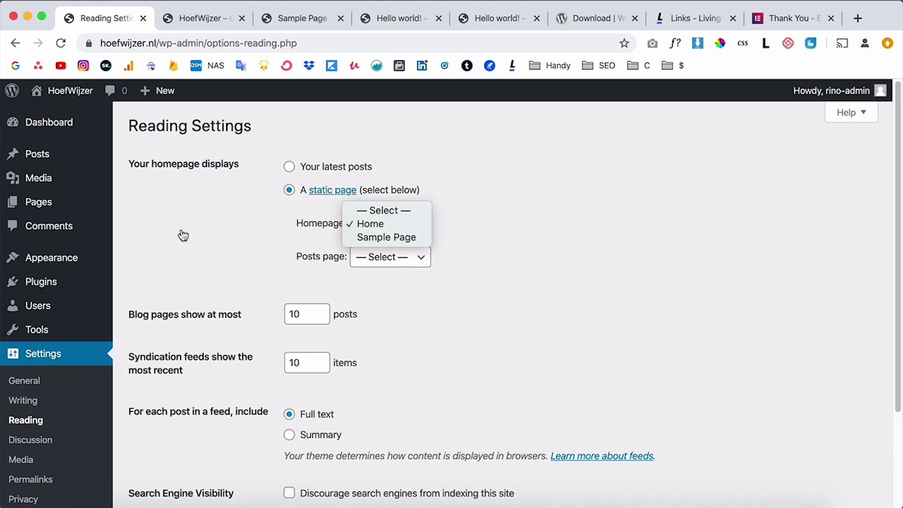
left_click(209, 231)
left_click(261, 224)
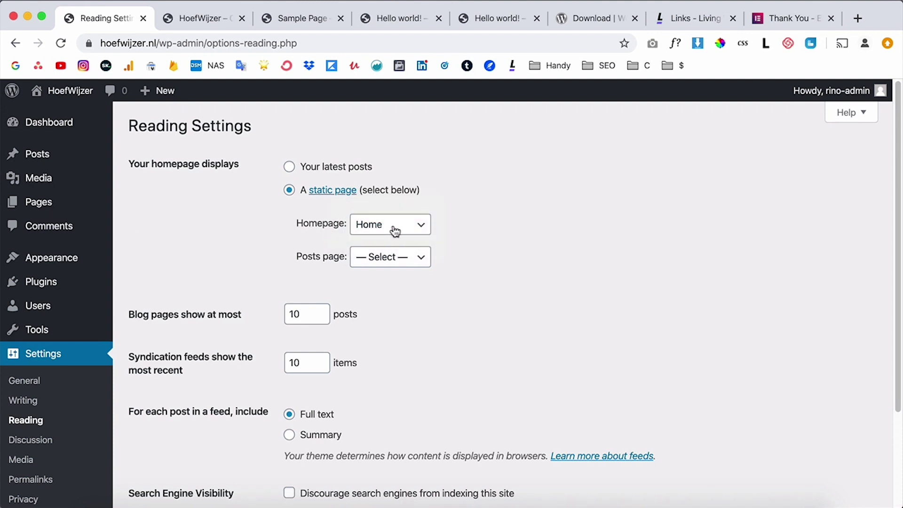
scroll(239, 254, "down", 5)
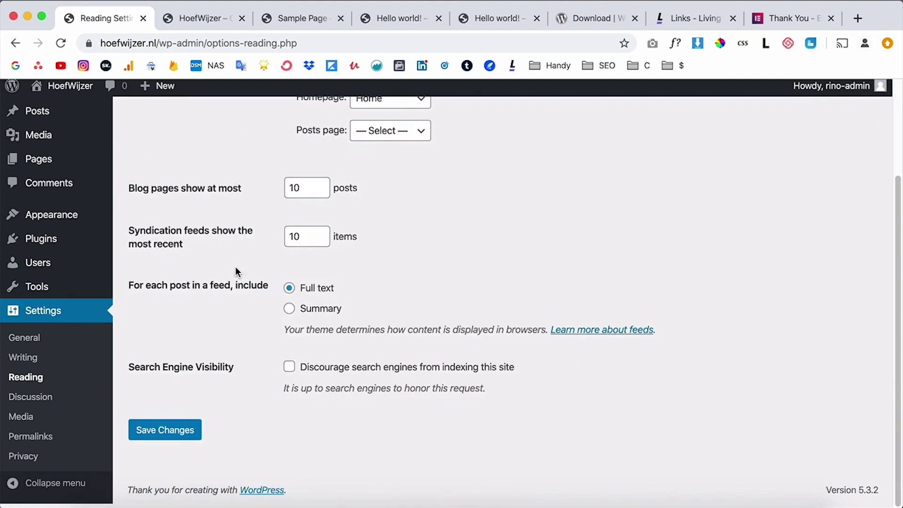
left_click(174, 441)
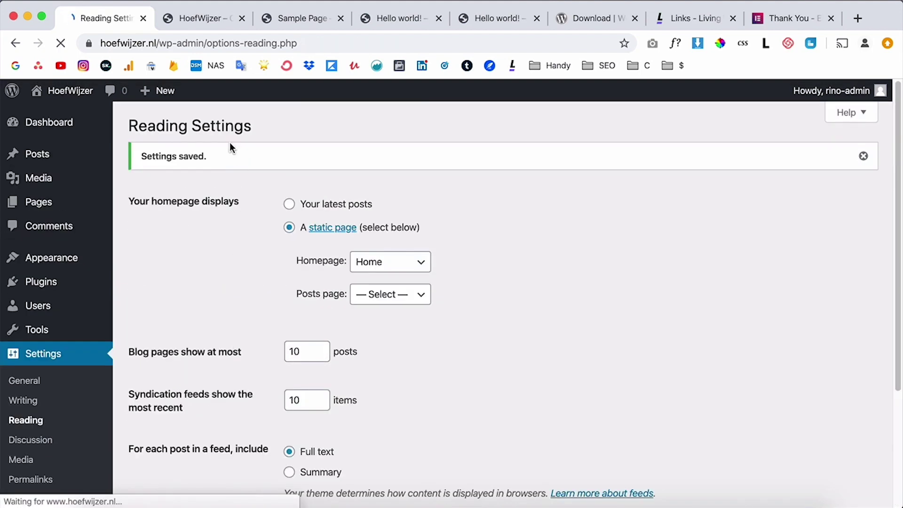
Reload the live HoefWijzer site to confirm the front page now shows Home.
left_click(198, 17)
key("super+r")
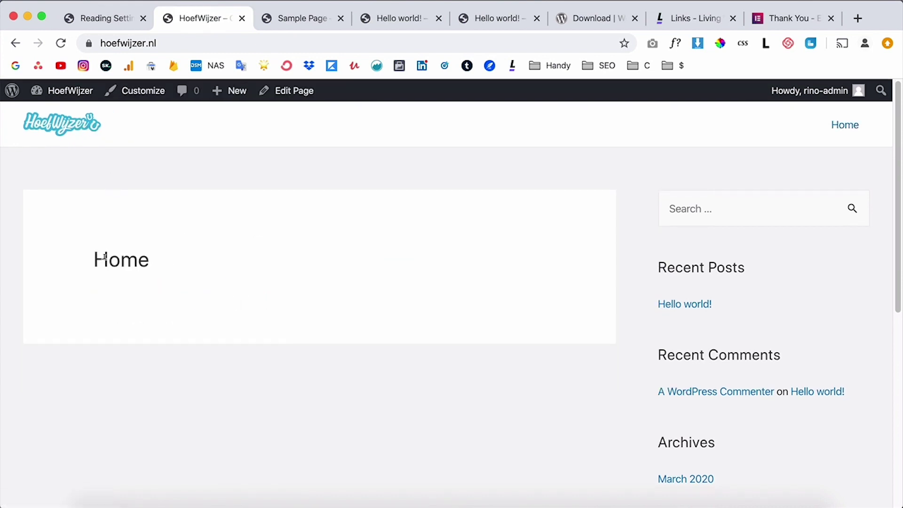
left_click_drag(95, 257, 184, 256)
left_click(185, 256)
left_click(118, 19)
scroll(193, 381, "down", 2)
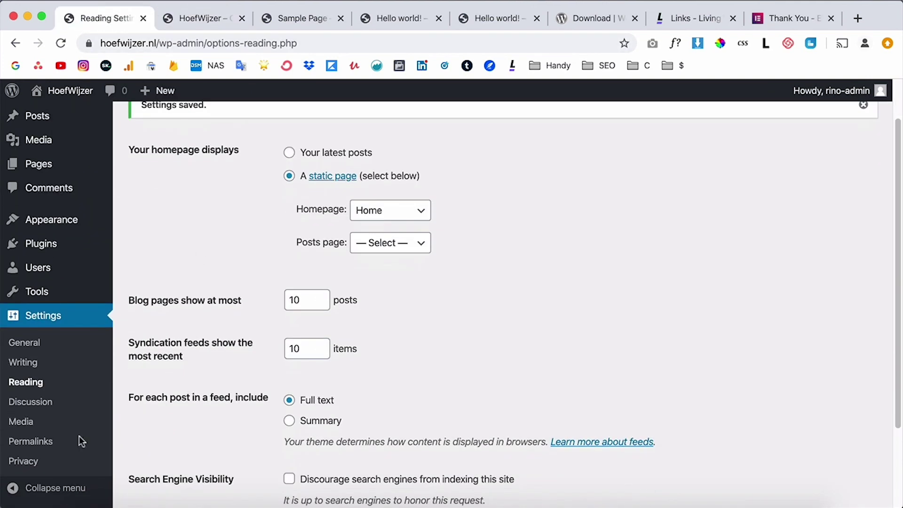
Select the Post name permalink structure and save the Permalink Settings.
left_click(37, 445)
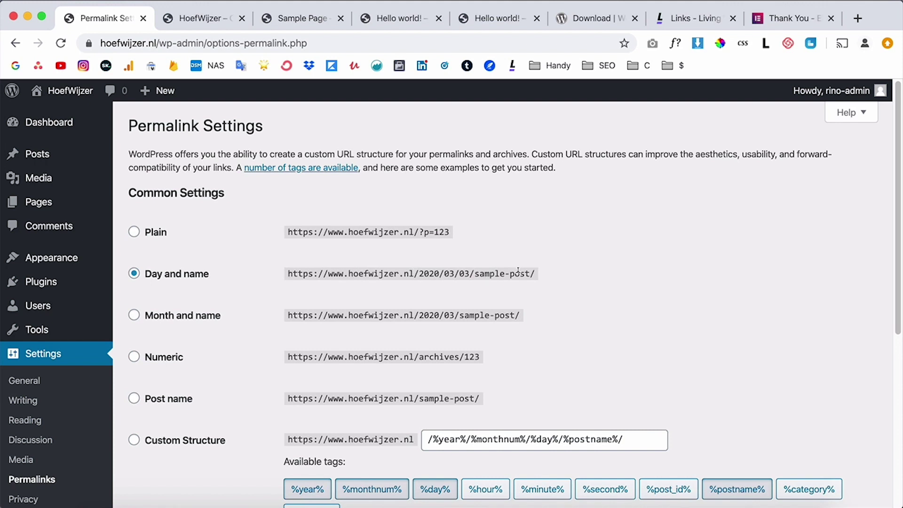
left_click(144, 400)
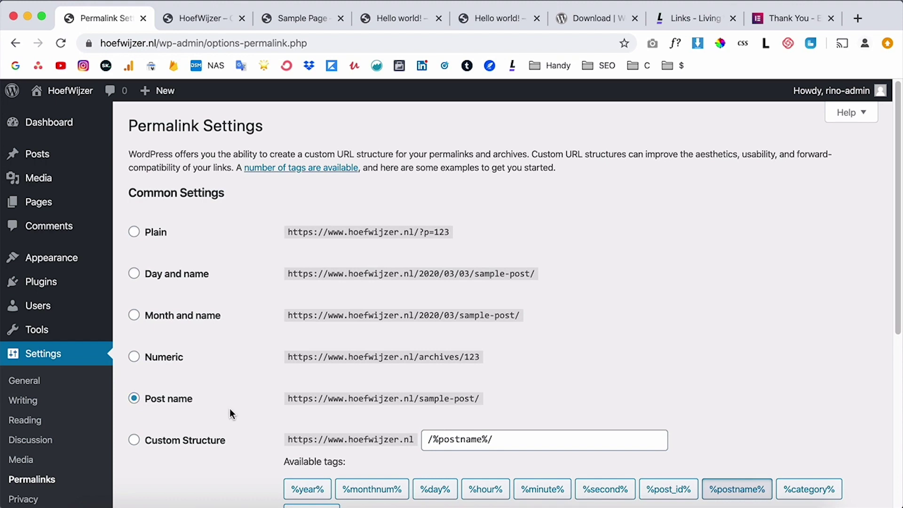
scroll(230, 408, "down", 3)
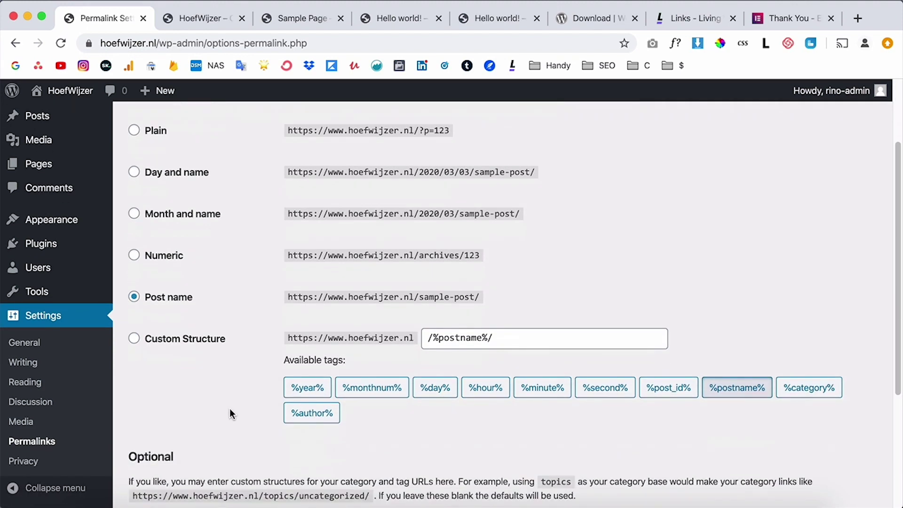
scroll(229, 408, "down", 4)
scroll(229, 408, "down", 1)
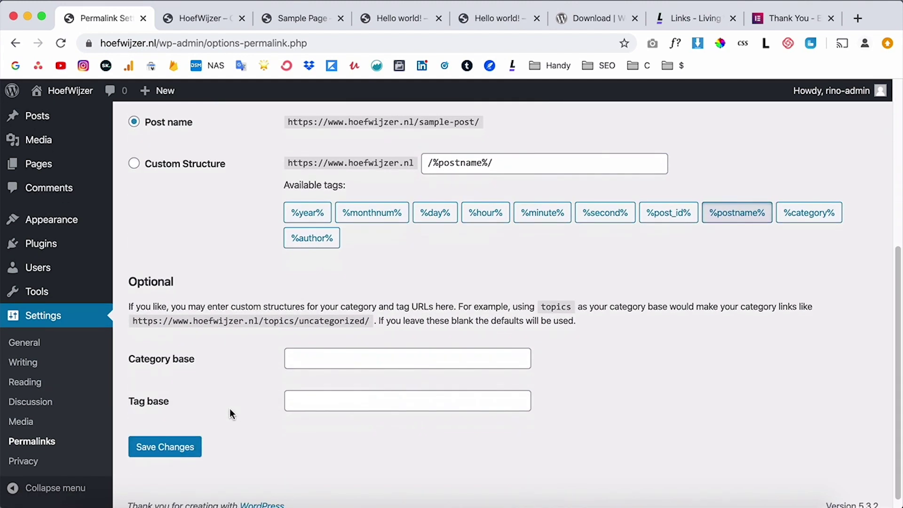
left_click(154, 446)
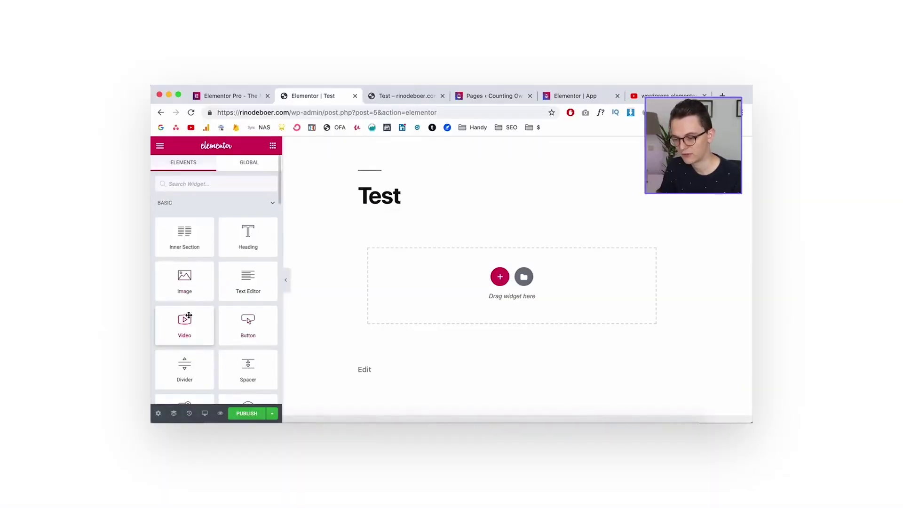
Add a Video widget to the empty section and change FEATURED CLASSES to FEATURED COURSES.
left_click_drag(183, 326, 472, 290)
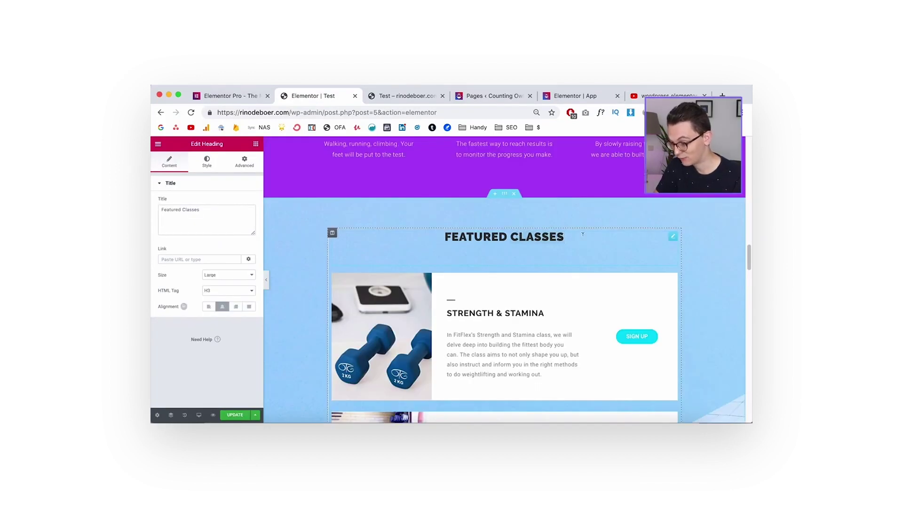
left_click(581, 233)
key("alt+BackSpace")
type("COURSES")
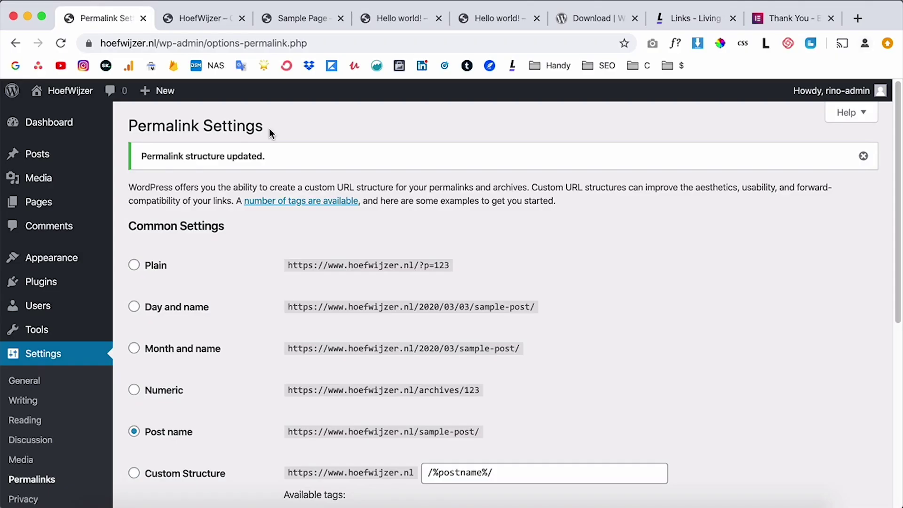
left_click(590, 18)
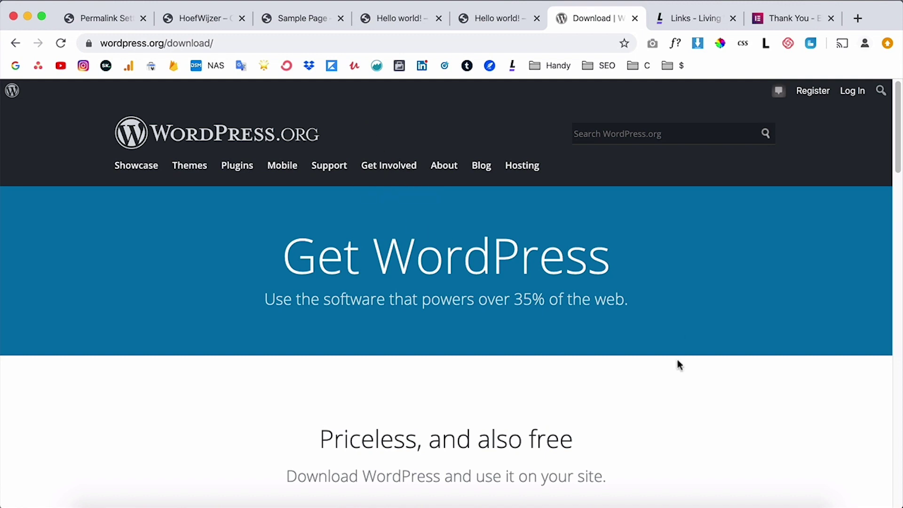
scroll(677, 364, "down", 3)
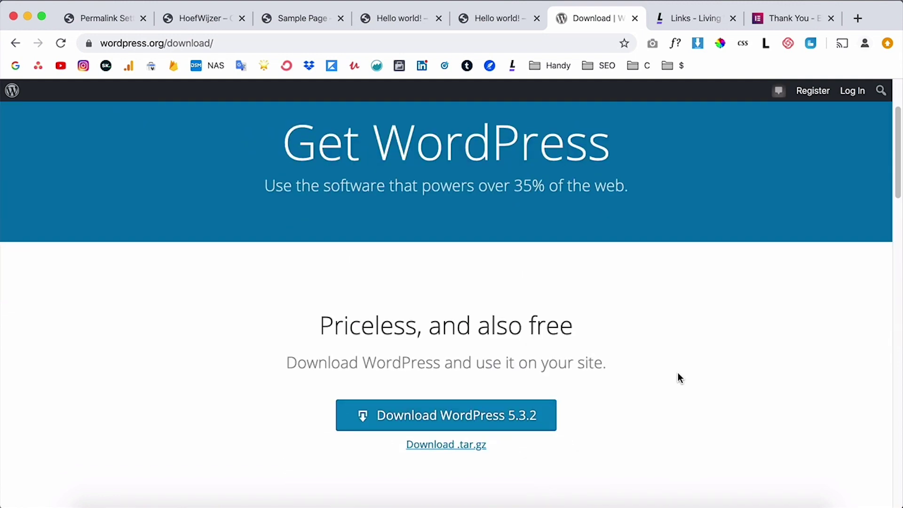
left_click(106, 17)
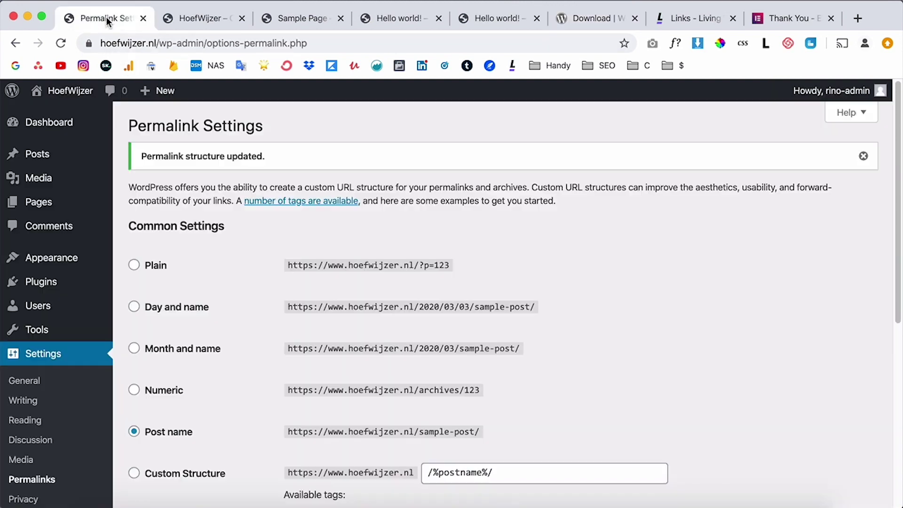
left_click_drag(156, 39, 69, 43)
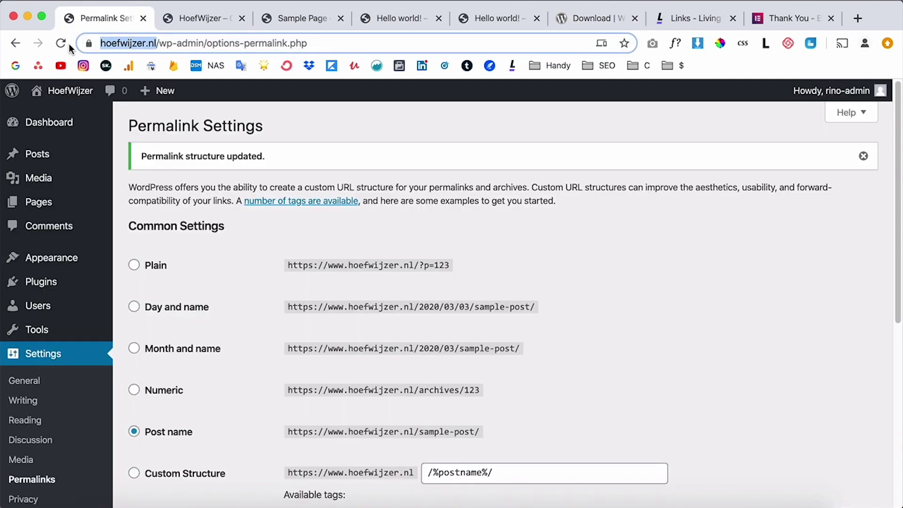
left_click(324, 124)
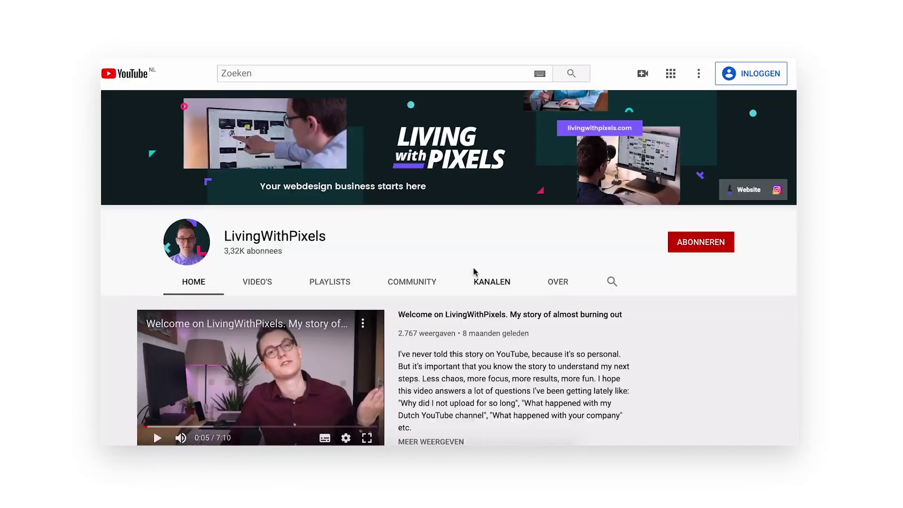
Advance the channel's Uploads carousel twice to reveal its older videos.
scroll(474, 272, "down", 3)
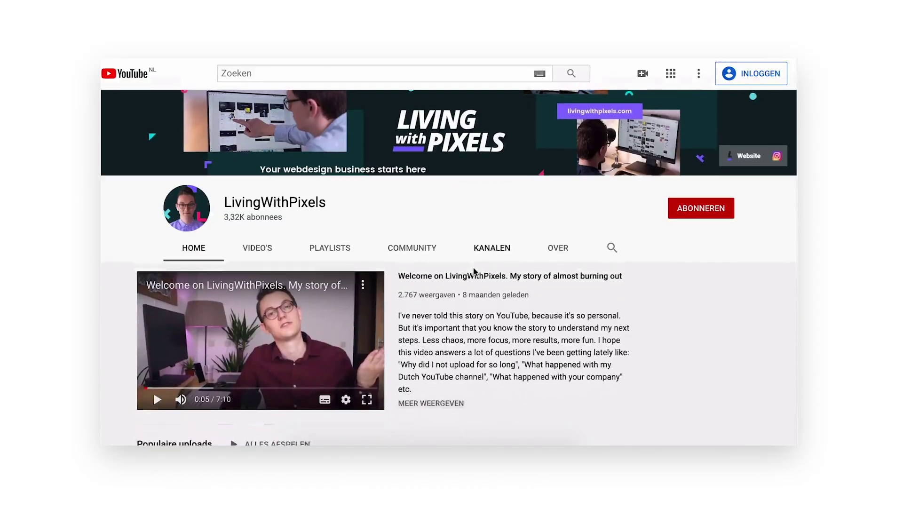
scroll(473, 272, "down", 3)
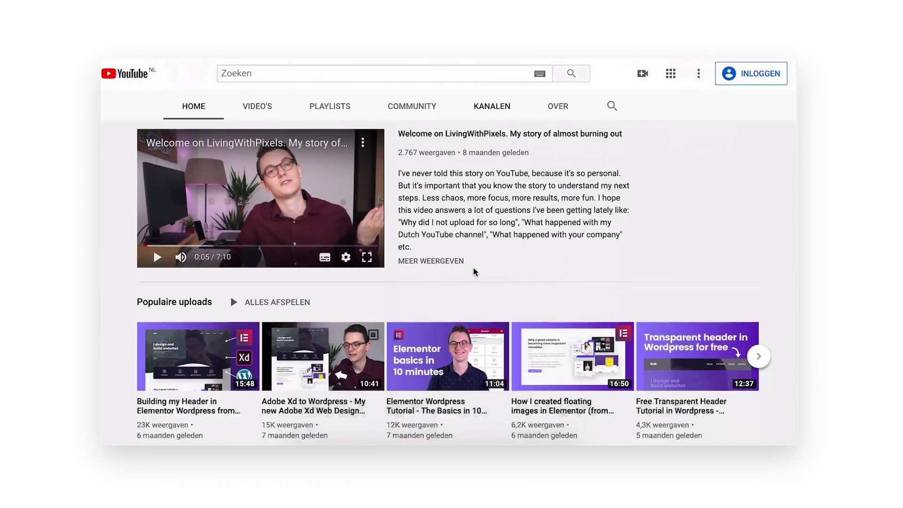
scroll(474, 272, "down", 2)
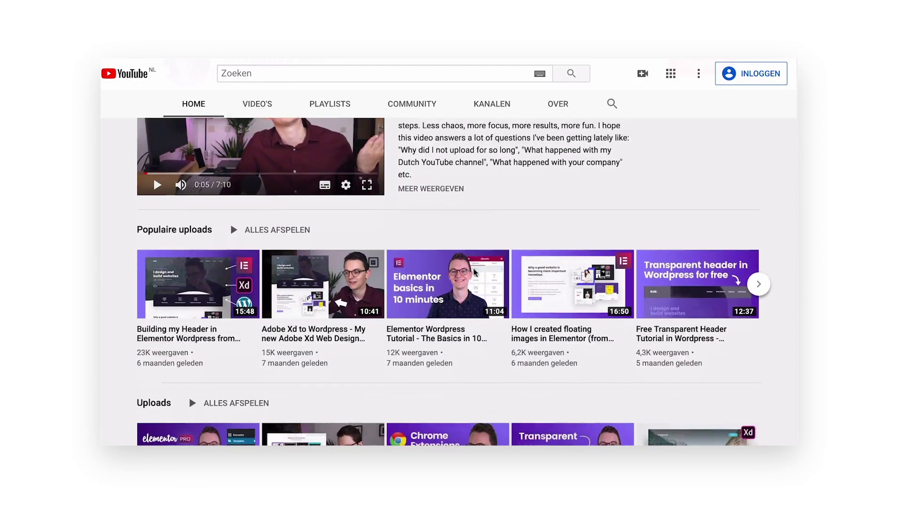
scroll(474, 272, "down", 3)
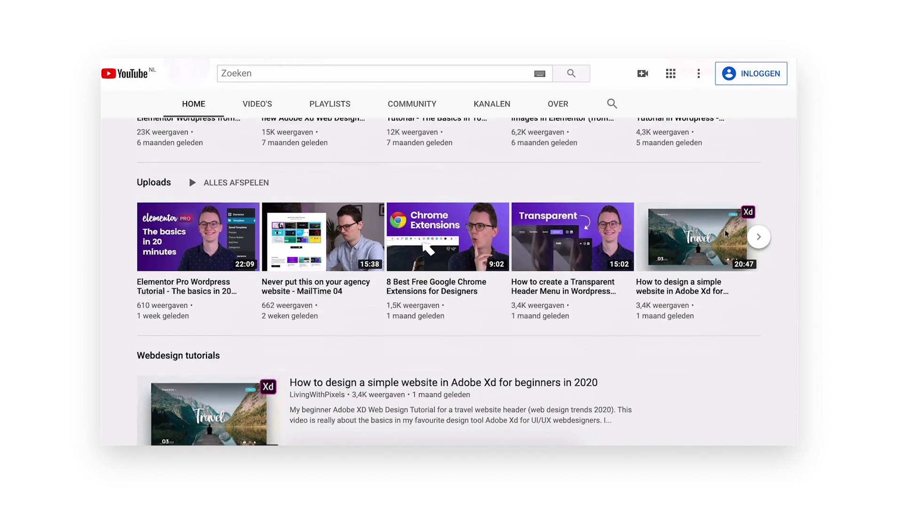
left_click(758, 237)
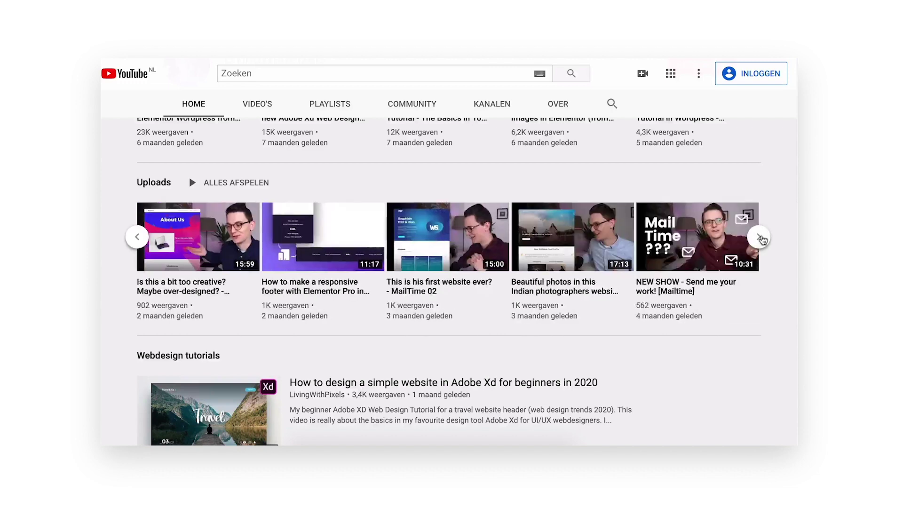
left_click(758, 237)
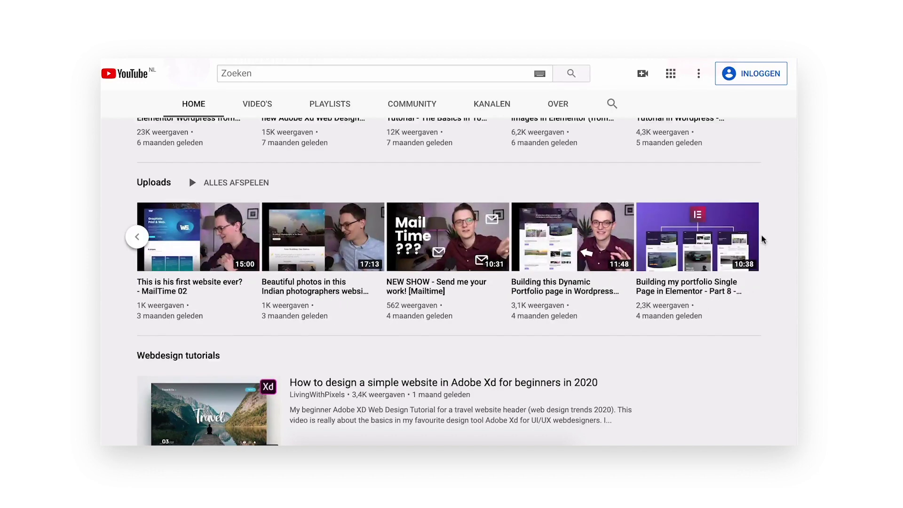
scroll(762, 239, "down", 3)
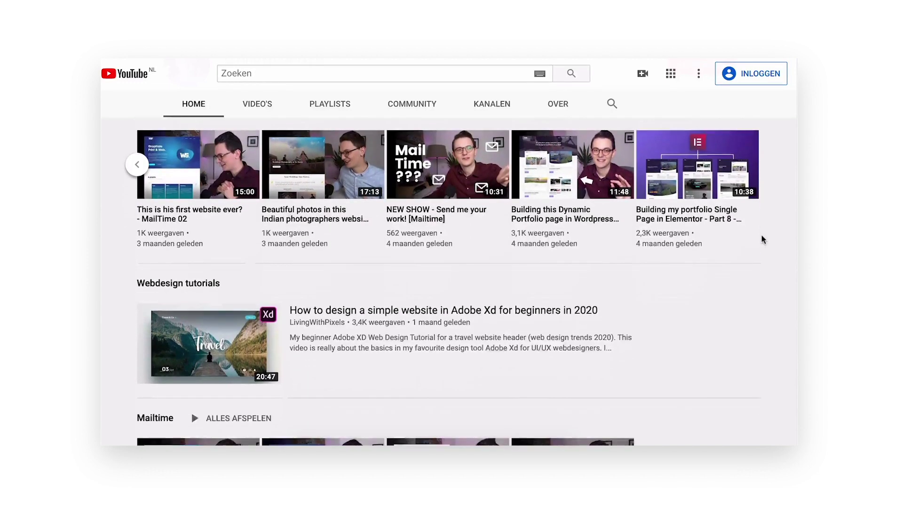
scroll(761, 236, "down", 3)
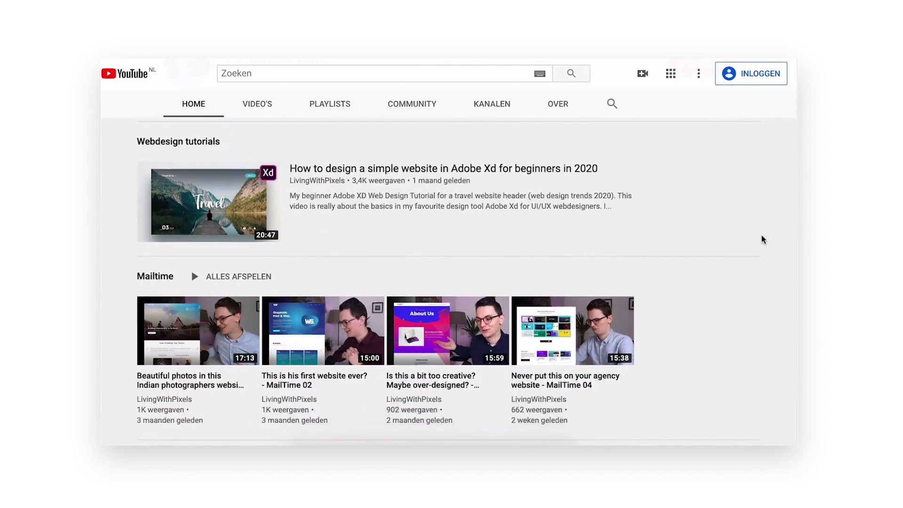